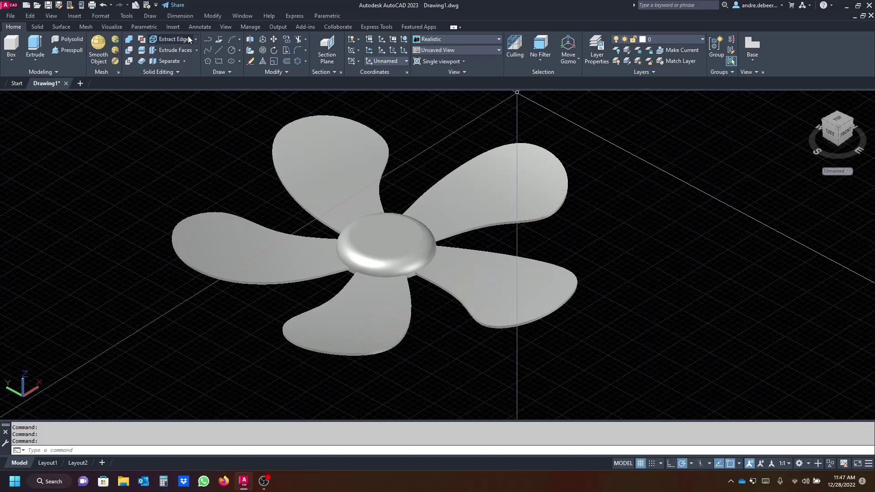
Create a new drawing and sketch an open, rounded fan-blade outline with a fit-point spline, leaving a gap at its narrow base
{"action": "middle_click_drag", "start_coordinate": [198, 180], "coordinate": [430, 183], "text": "shift"}
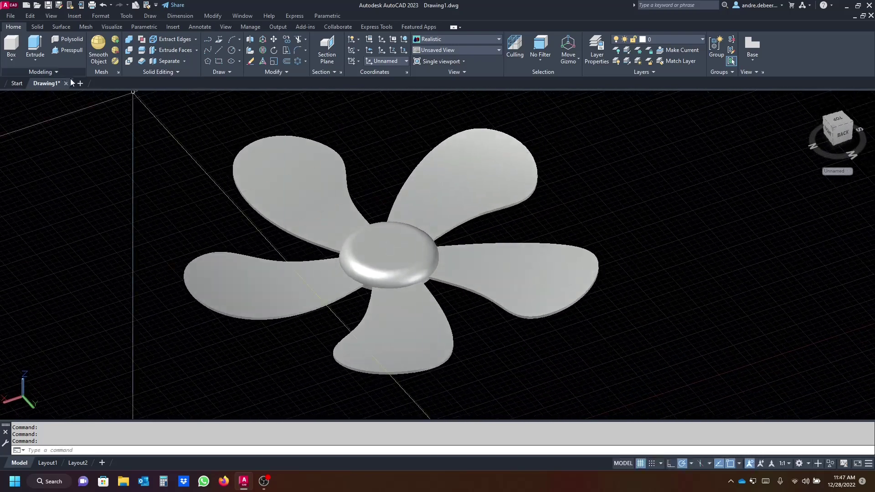
{"action": "left_click", "coordinate": [84, 85]}
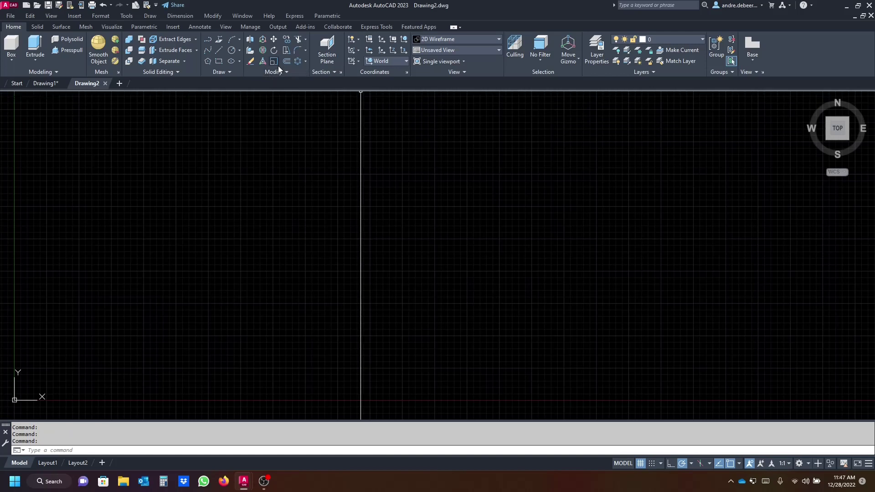
{"action": "left_click", "coordinate": [209, 50]}
{"action": "left_click", "coordinate": [417, 297]}
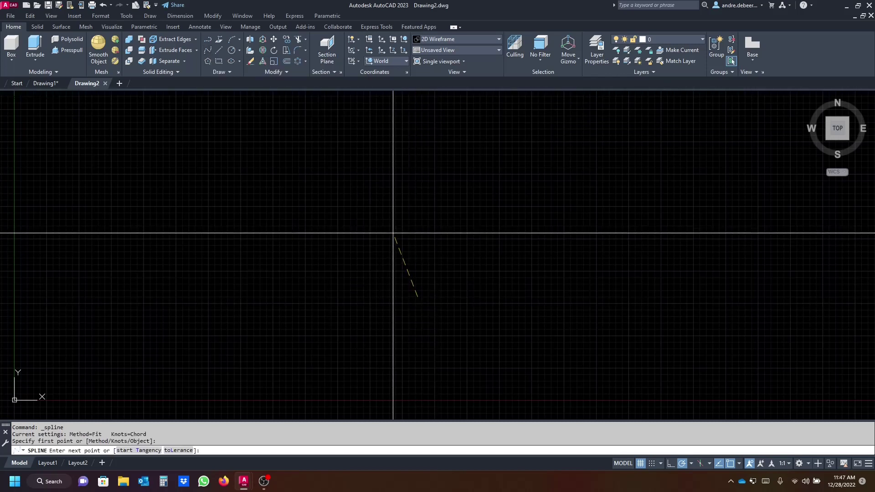
{"action": "left_click", "coordinate": [386, 183]}
{"action": "middle_click_drag", "start_coordinate": [385, 178], "coordinate": [369, 252]}
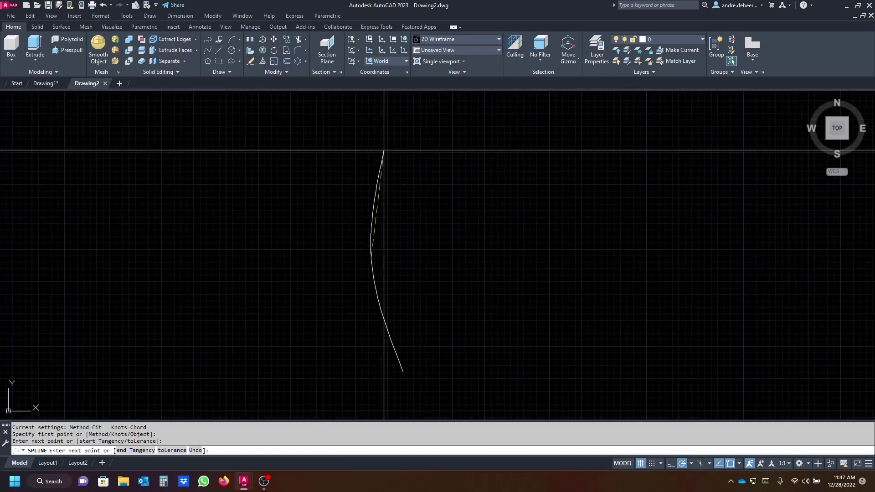
{"action": "left_click", "coordinate": [388, 139]}
{"action": "left_click", "coordinate": [473, 121]}
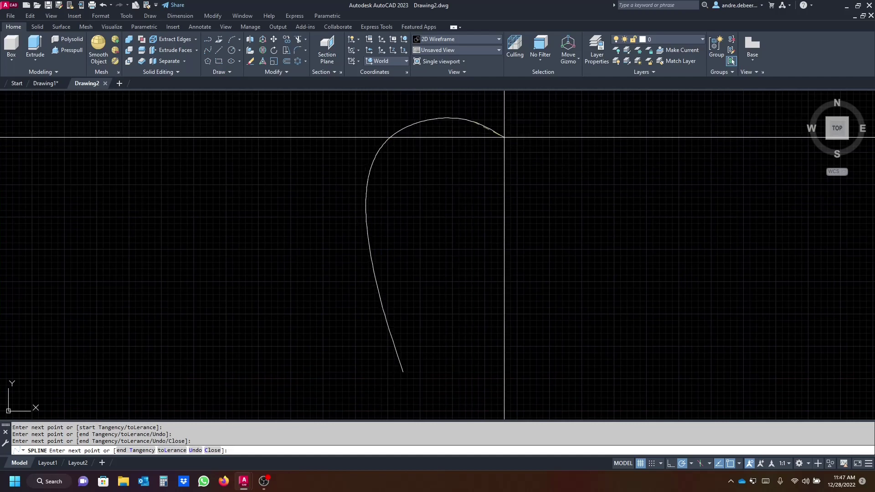
{"action": "left_click", "coordinate": [509, 155]}
{"action": "left_click", "coordinate": [501, 195]}
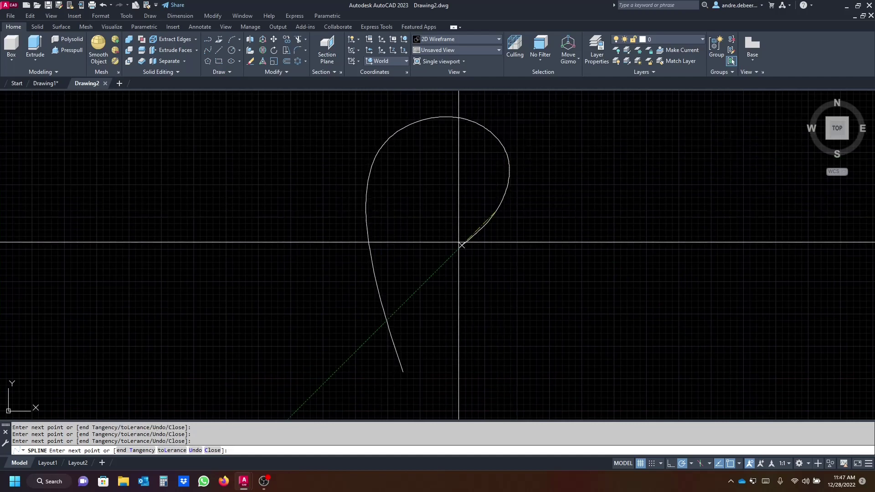
{"action": "left_click", "coordinate": [456, 284]}
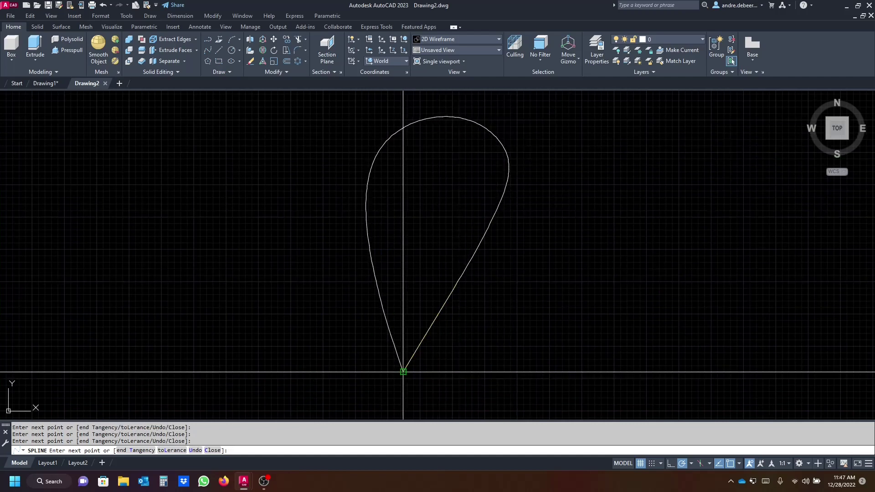
{"action": "left_click", "coordinate": [448, 372]}
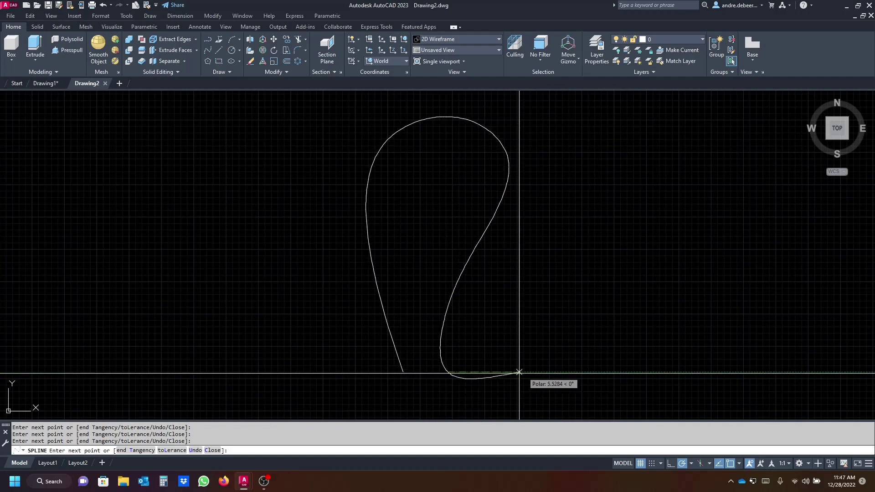
{"action": "key", "text": "Return"}
Close the blade outline's narrow base with a straight line between the spline's two endpoints
{"action": "type", "text": "1"}
{"action": "key", "text": "Return"}
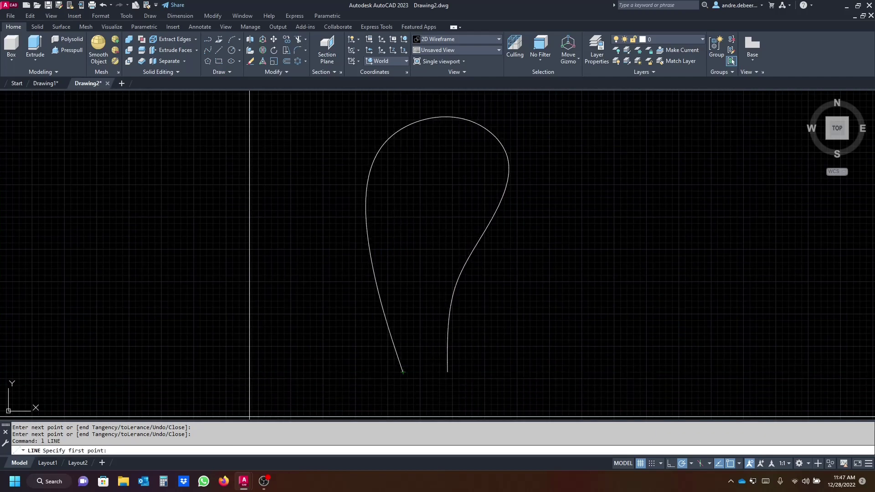
{"action": "left_click", "coordinate": [402, 372]}
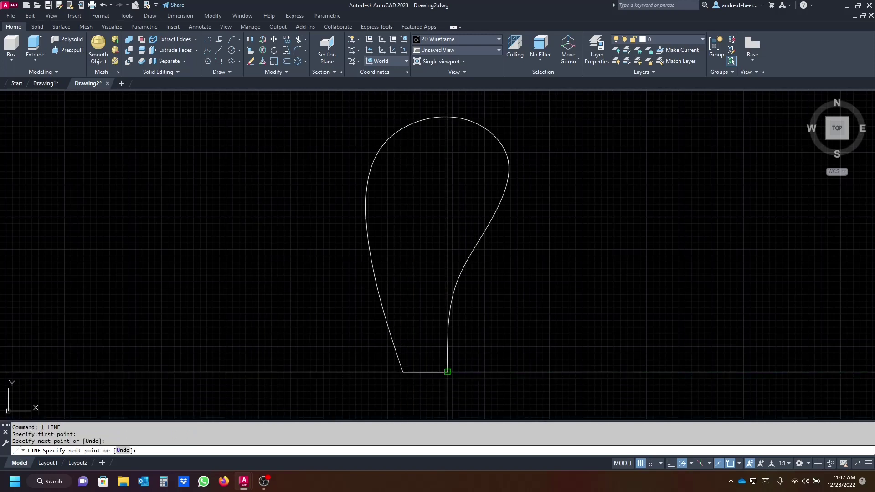
{"action": "left_click", "coordinate": [448, 372]}
{"action": "key", "text": "Return"}
Switch to the Right view and draw a shallow upward-curving spline just below the blade outline, extending past both of its ends
{"action": "middle_click_drag", "start_coordinate": [537, 371], "coordinate": [537, 237]}
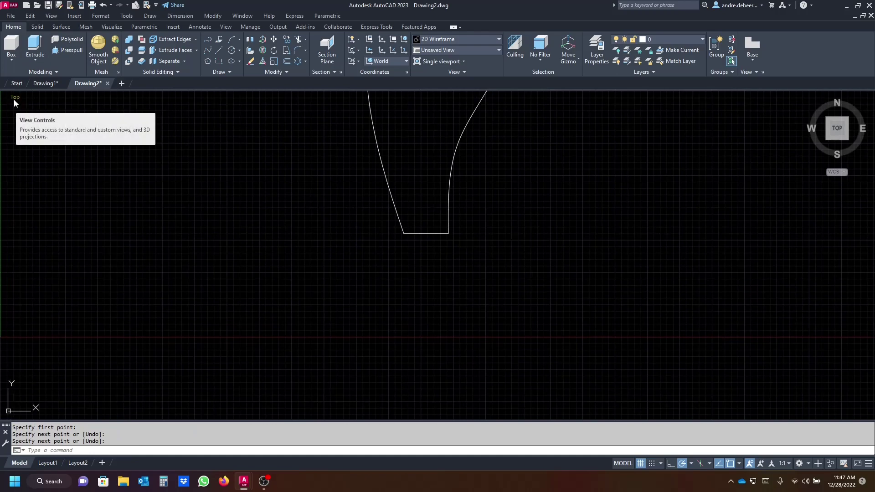
{"action": "left_click", "coordinate": [14, 99]}
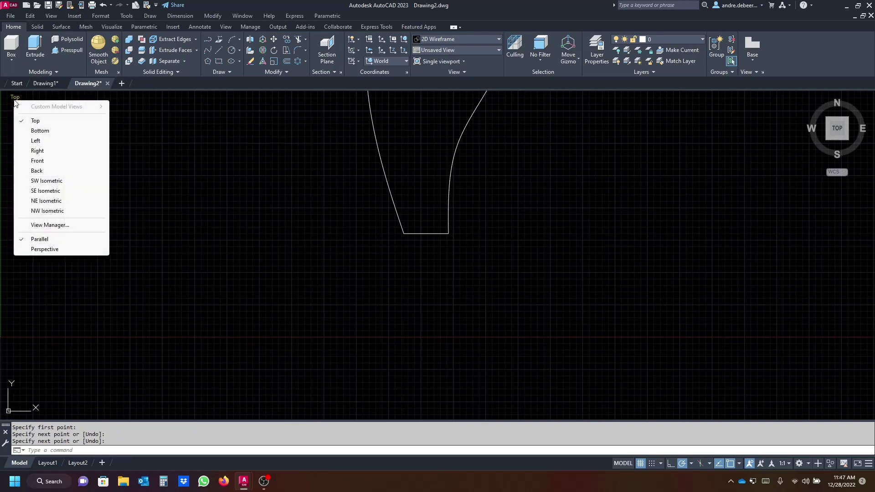
{"action": "left_click", "coordinate": [38, 151]}
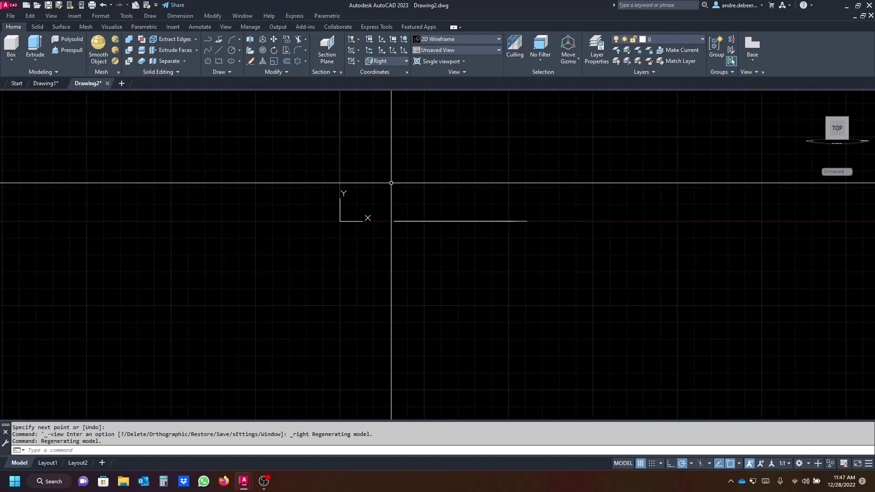
{"action": "scroll", "coordinate": [291, 118], "scroll_direction": "up", "scroll_amount": 2}
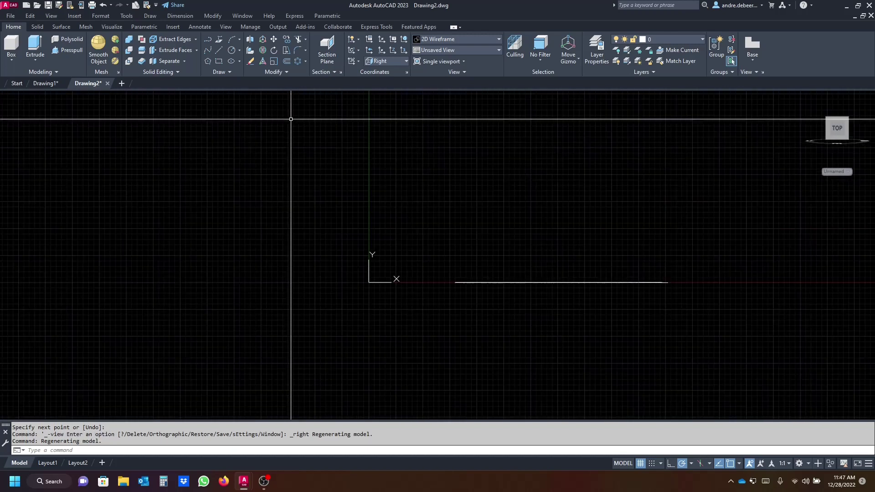
{"action": "left_click", "coordinate": [208, 51]}
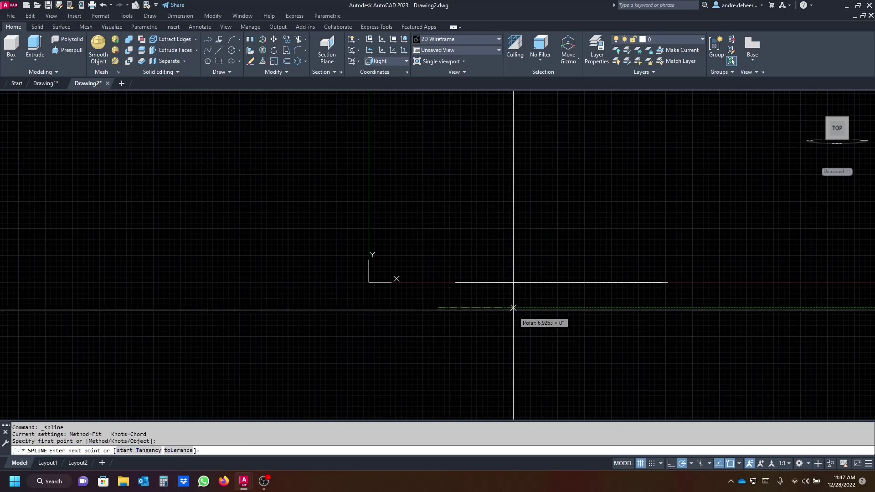
{"action": "left_click", "coordinate": [499, 308]}
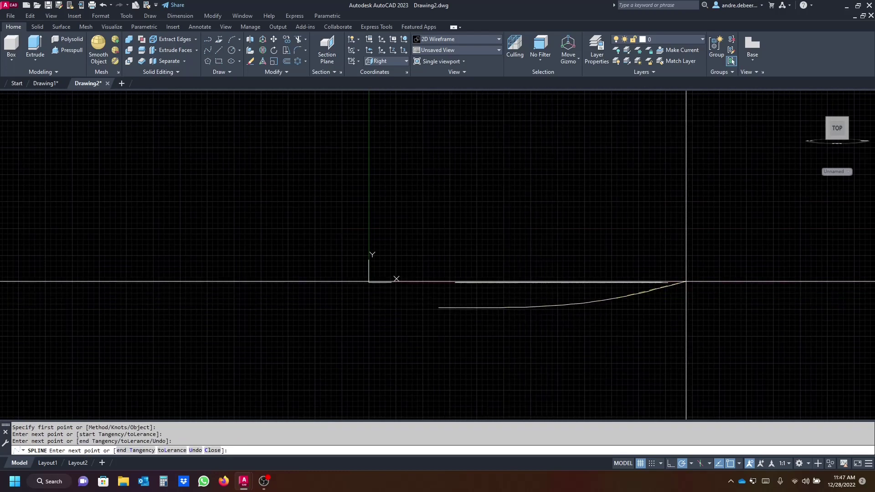
{"action": "left_click", "coordinate": [687, 285]}
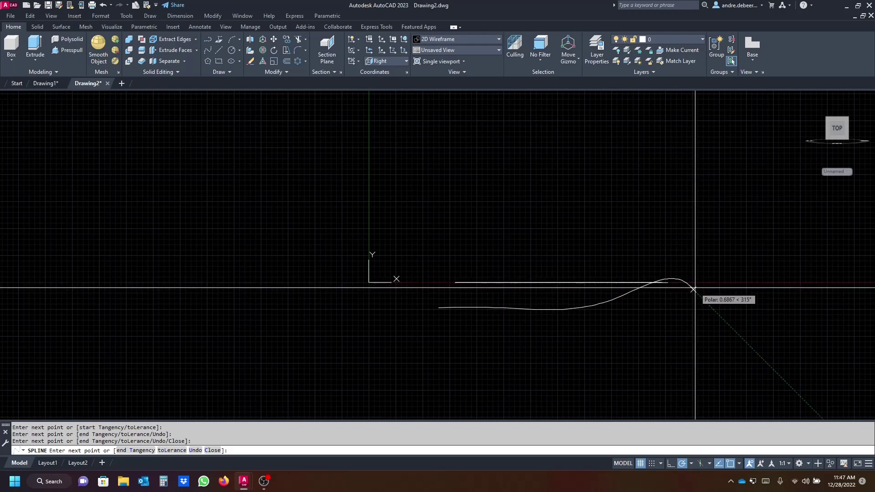
{"action": "key", "text": "Return"}
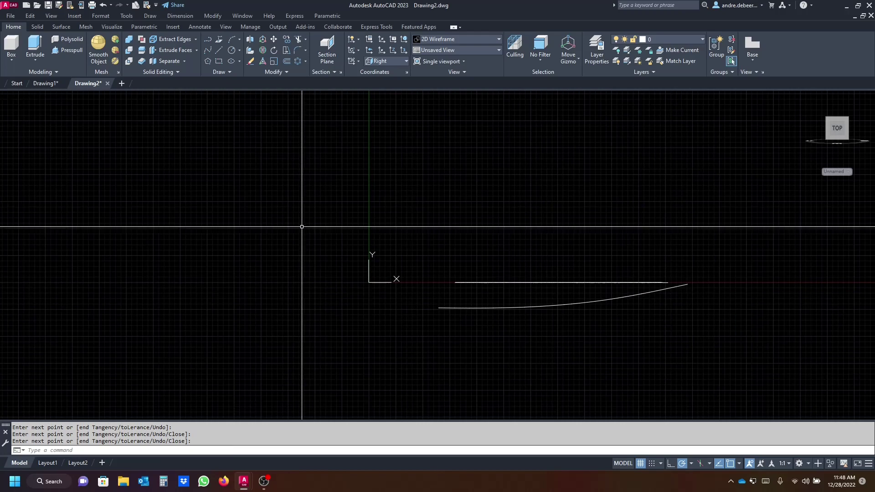
Try offsetting the curved side-view spline downward by 0.5
{"action": "left_click", "coordinate": [288, 61]}
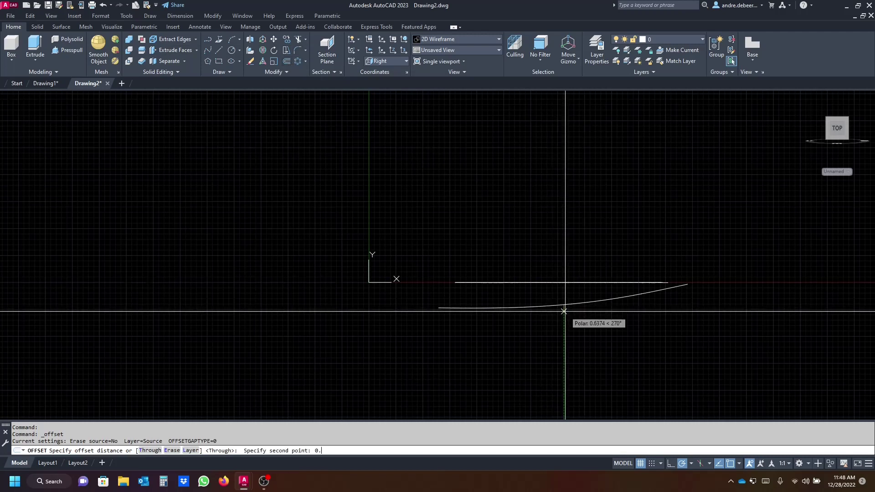
{"action": "type", "text": "0.5"}
{"action": "key", "text": "Return"}
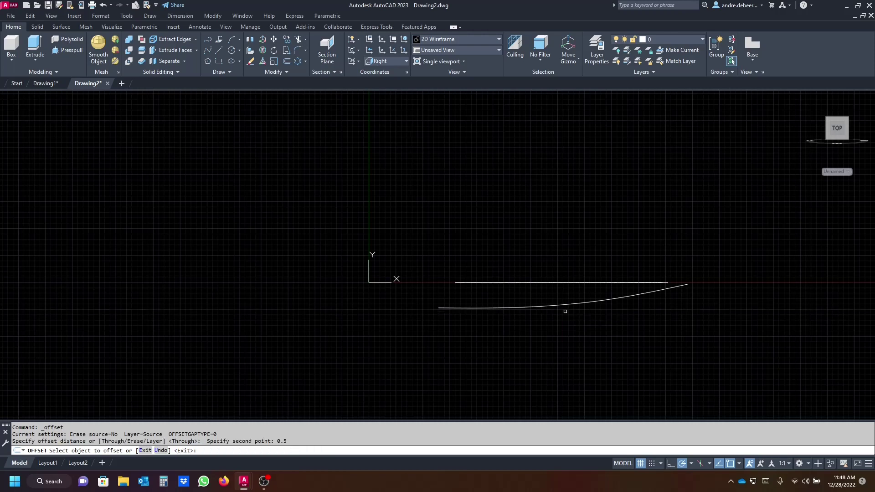
{"action": "left_click", "coordinate": [568, 305]}
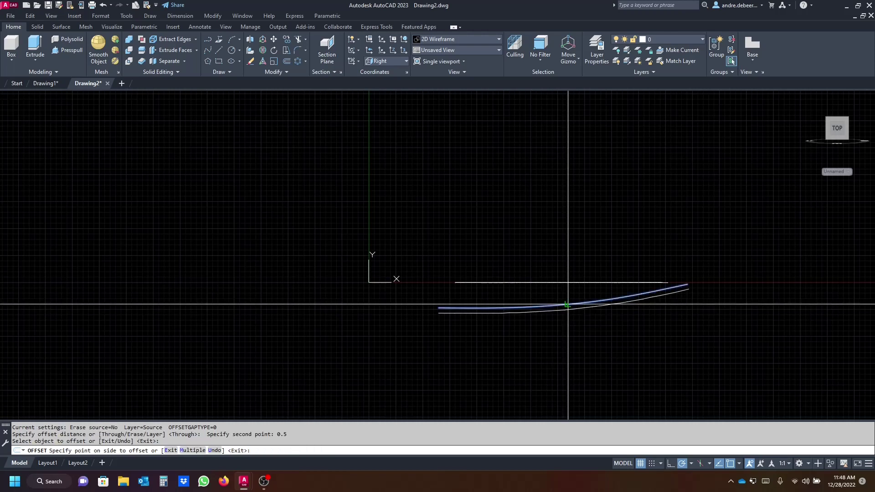
{"action": "left_click", "coordinate": [661, 332]}
{"action": "key", "text": "Return"}
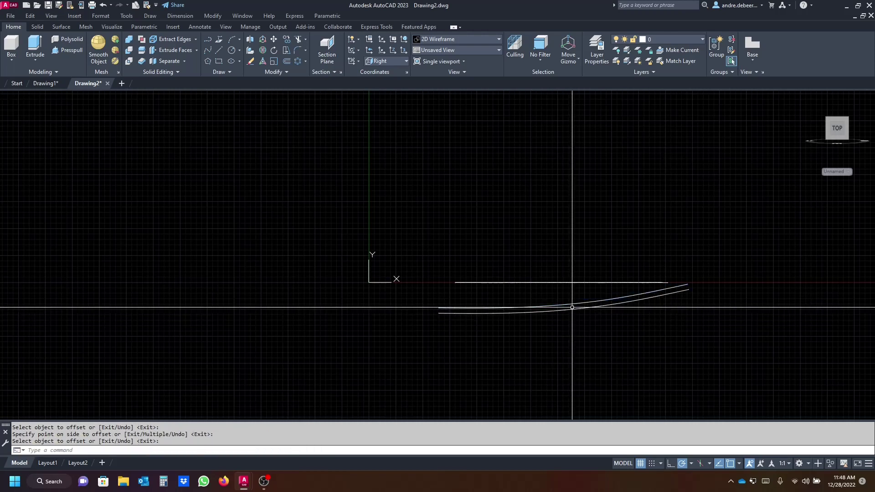
Erase the lower offset copy of the side-view spline
{"action": "scroll", "coordinate": [571, 307], "scroll_direction": "up", "scroll_amount": 4}
{"action": "left_click", "coordinate": [595, 332]}
{"action": "left_click", "coordinate": [576, 312]}
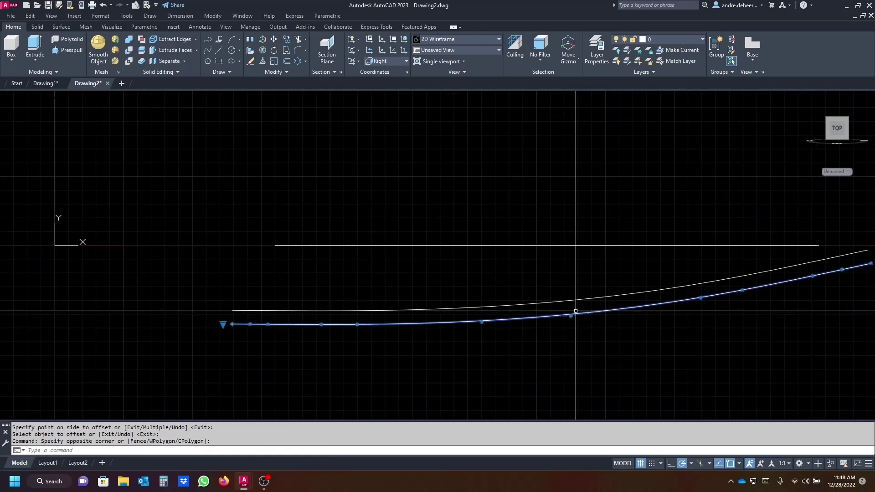
{"action": "key", "text": "Delete"}
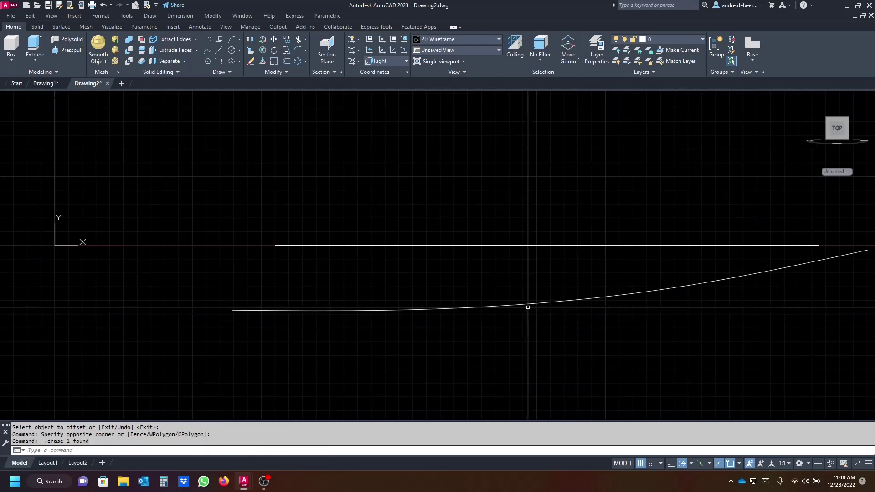
Offset the curved side-view spline downward by 0.25
{"action": "left_click", "coordinate": [288, 61]}
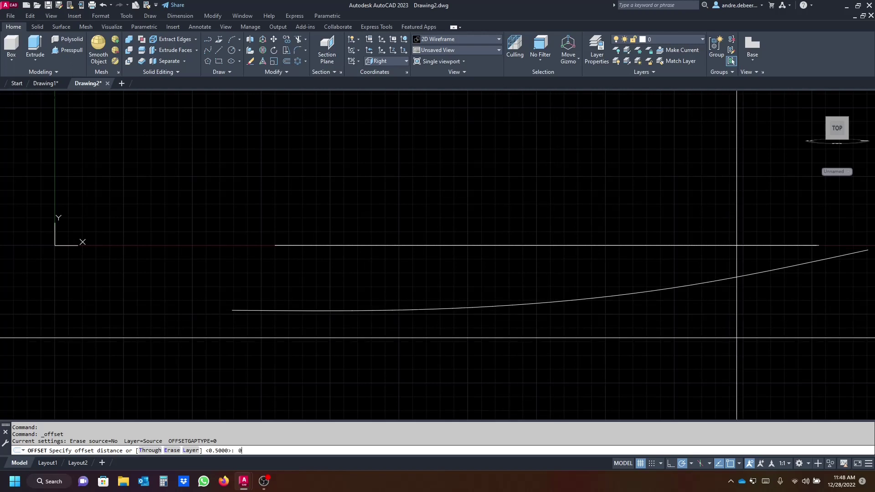
{"action": "type", "text": "0.25"}
{"action": "key", "text": "Return"}
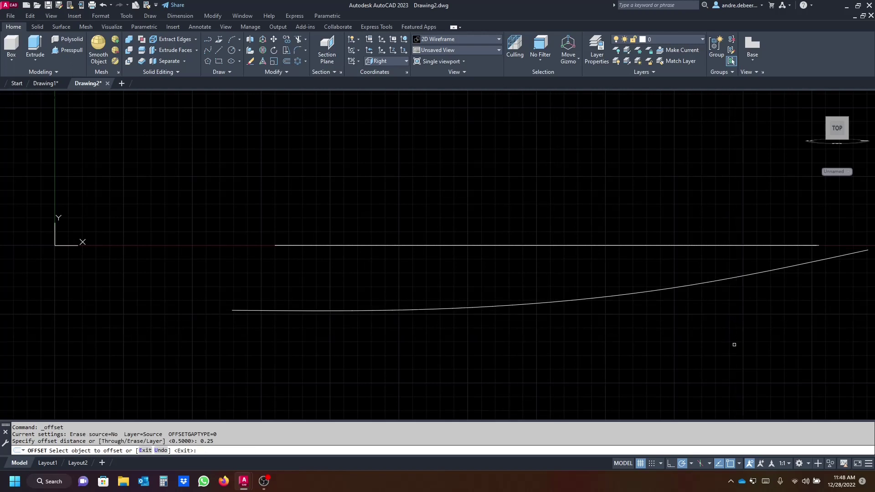
{"action": "left_click", "coordinate": [524, 300]}
{"action": "left_click", "coordinate": [539, 332]}
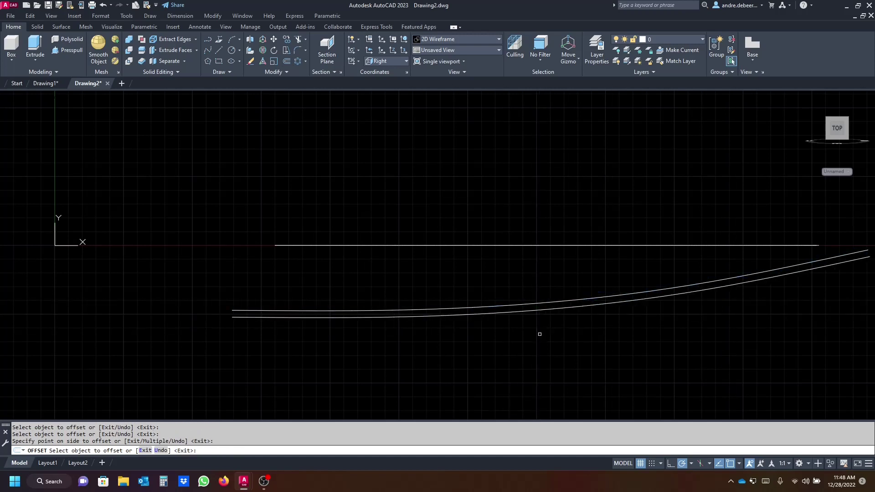
{"action": "key", "text": "Escape"}
Close both ends of the thin curved profile with short lines connecting the endpoints of the two offset splines
{"action": "middle_click_drag", "start_coordinate": [553, 336], "coordinate": [435, 332]}
{"action": "type", "text": "l"}
{"action": "key", "text": "Return"}
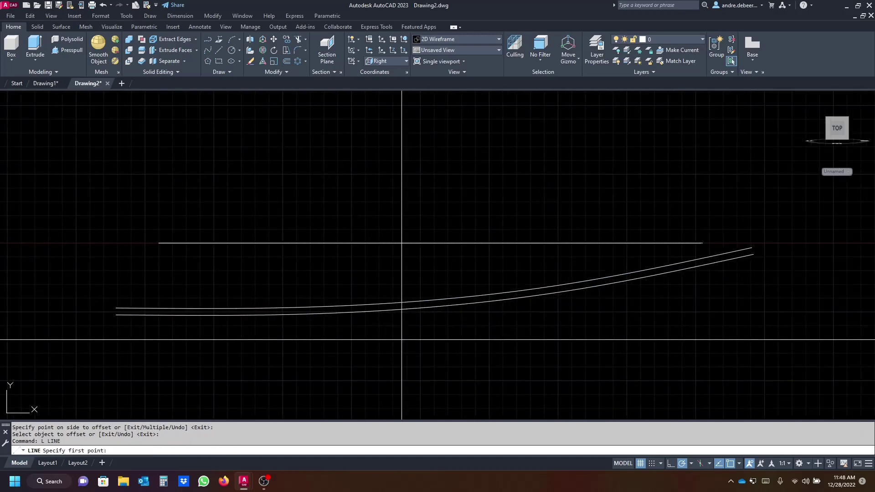
{"action": "left_click", "coordinate": [115, 308]}
{"action": "left_click", "coordinate": [115, 315]}
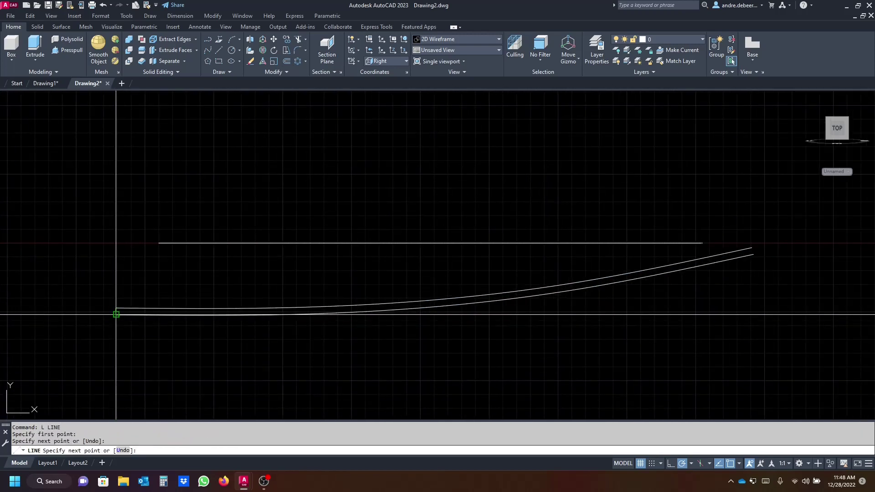
{"action": "key", "text": "Return"}
{"action": "key", "text": "Return"}
{"action": "left_click", "coordinate": [751, 248]}
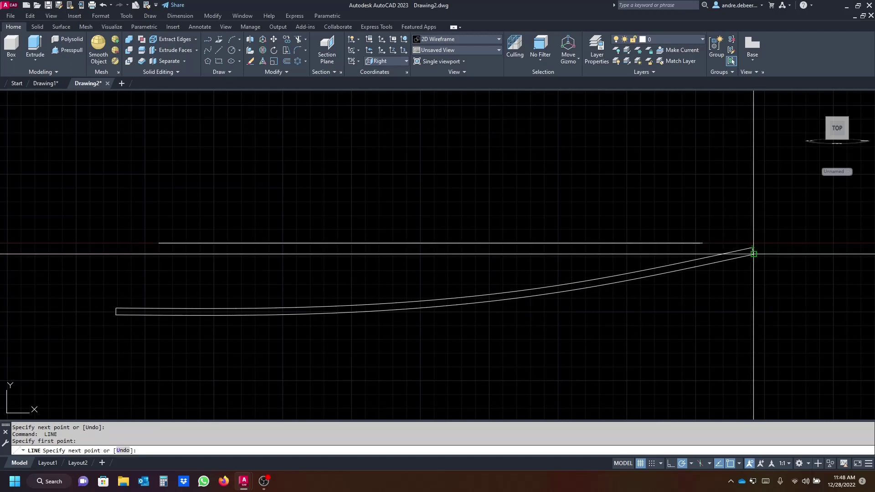
{"action": "left_click", "coordinate": [754, 254]}
{"action": "key", "text": "Return"}
Join the two curved splines and the two end lines into one closed spline and check it by selecting it
{"action": "left_click", "coordinate": [172, 352]}
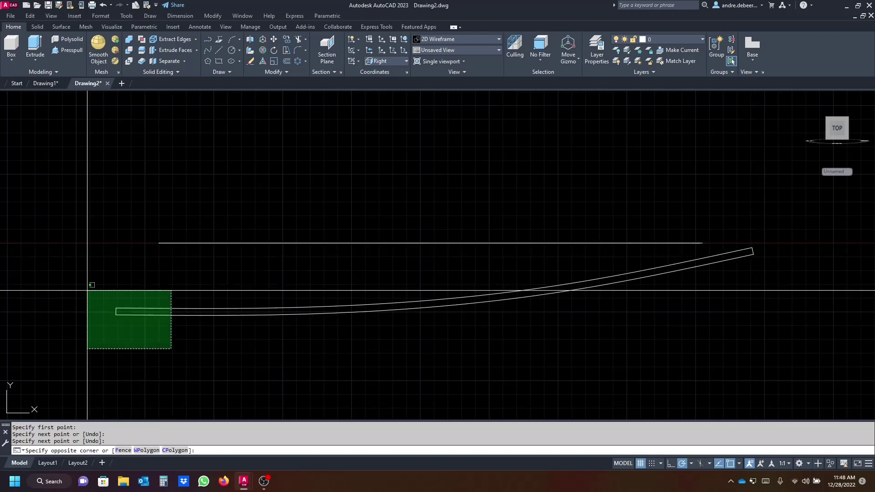
{"action": "left_click", "coordinate": [88, 290]}
{"action": "left_click", "coordinate": [782, 277]}
{"action": "left_click", "coordinate": [769, 244]}
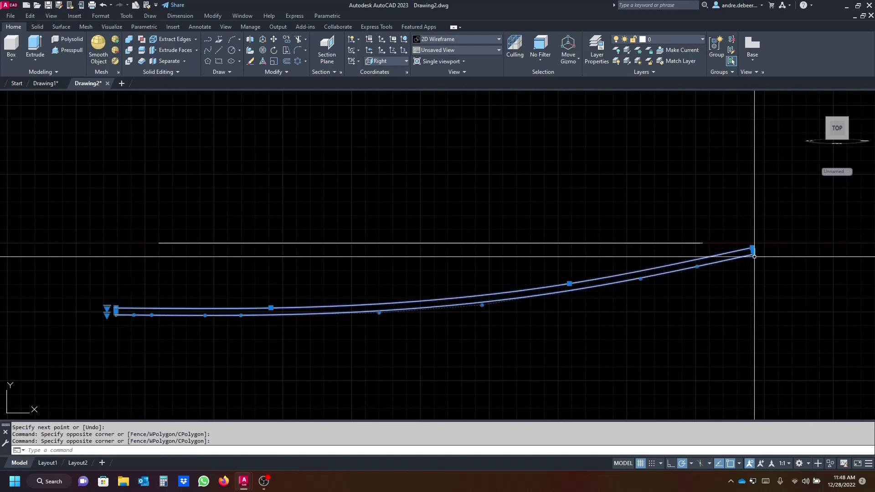
{"action": "key", "text": "Return"}
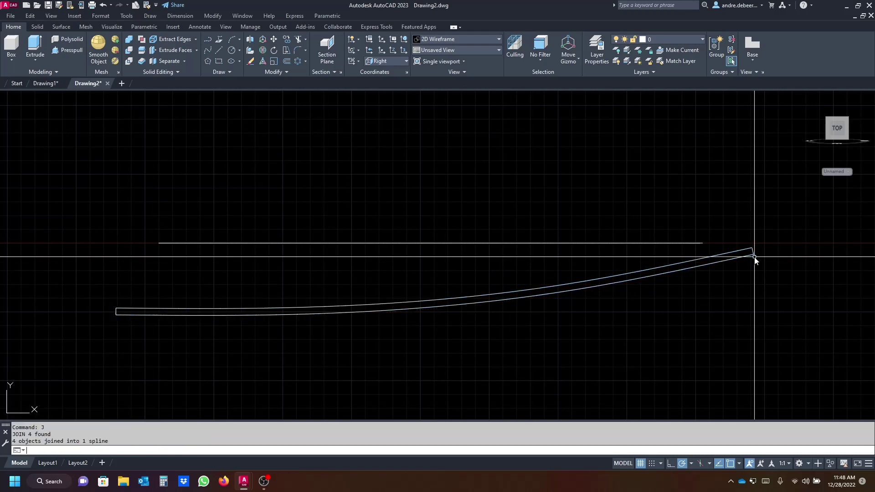
{"action": "left_click", "coordinate": [744, 256]}
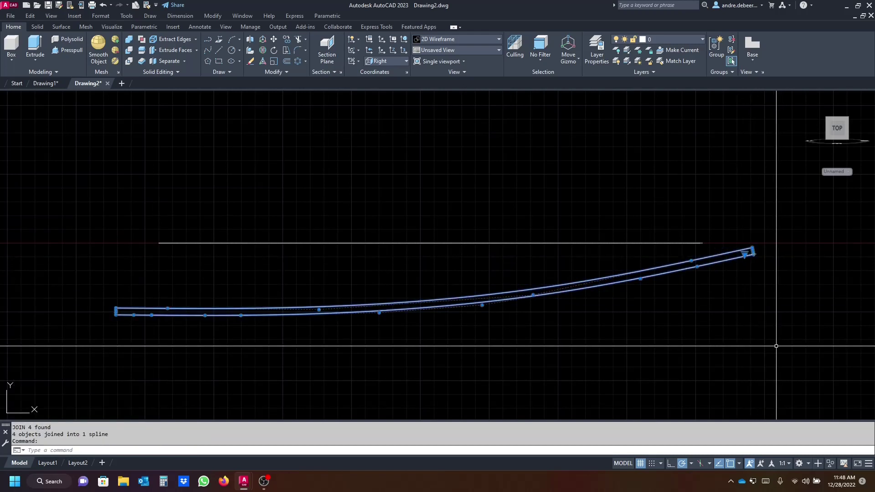
{"action": "key", "text": "Escape"}
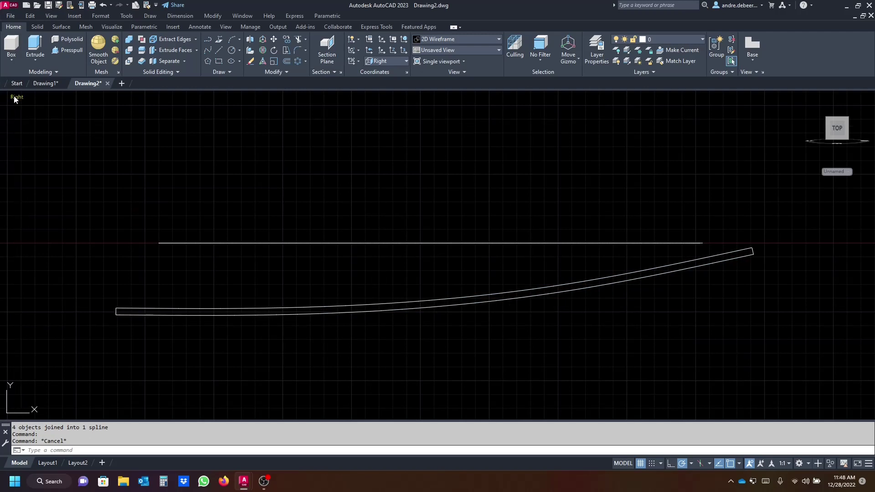
In the top view, join the blade's spline and its short straight bottom edge into one closed spline
{"action": "left_click", "coordinate": [16, 97]}
{"action": "left_click", "coordinate": [36, 120]}
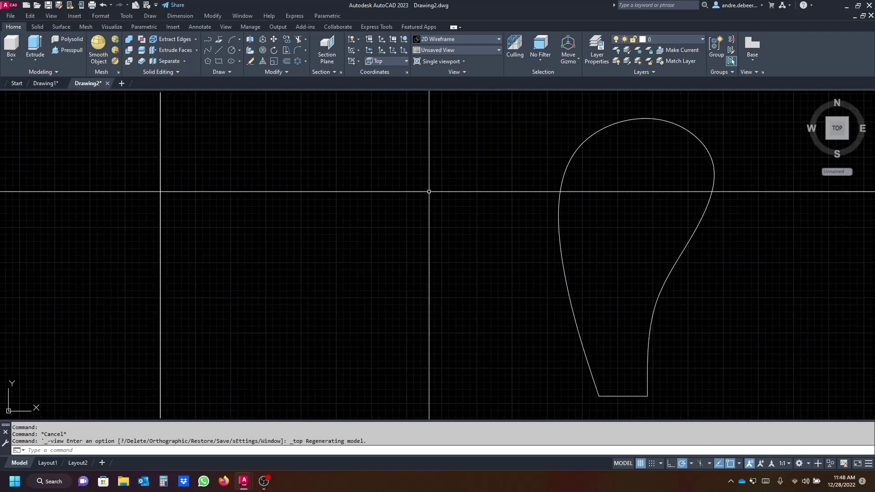
{"action": "scroll", "coordinate": [430, 195], "scroll_direction": "down", "scroll_amount": 3}
{"action": "left_click", "coordinate": [560, 339]}
{"action": "left_click", "coordinate": [433, 283]}
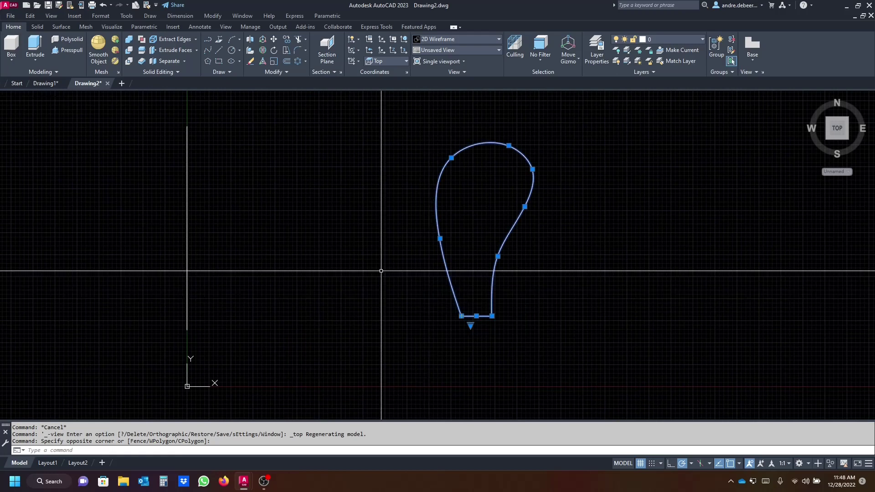
{"action": "type", "text": "j"}
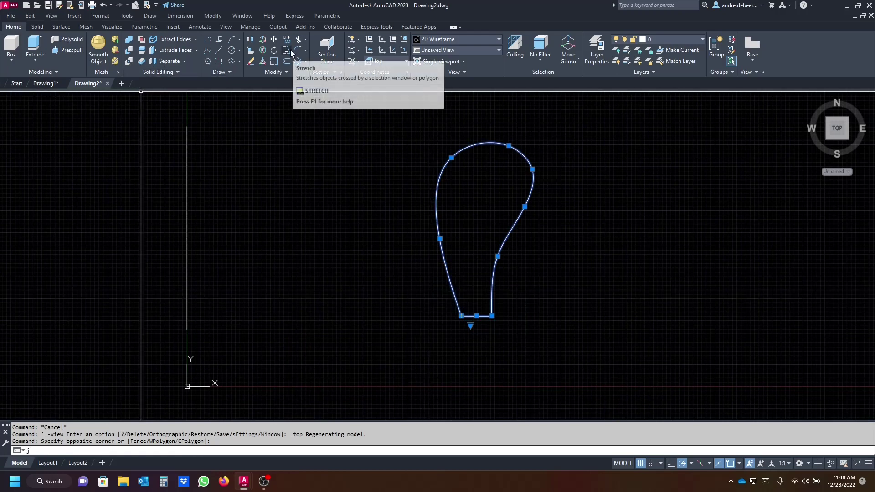
{"action": "key", "text": "Return"}
{"action": "middle_click_drag", "start_coordinate": [417, 257], "coordinate": [396, 212]}
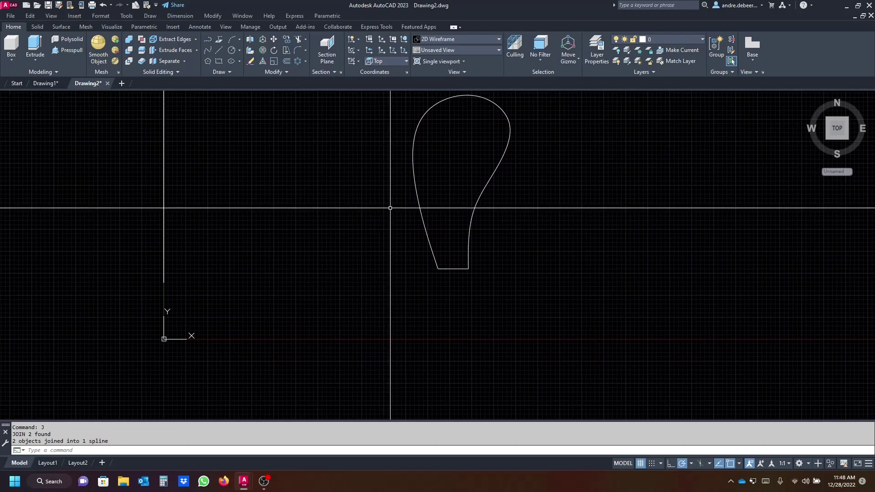
Extrude the thin curved profile about 53.18 units along X so the sheet extends past the blade outline
{"action": "middle_click_drag", "start_coordinate": [390, 208], "coordinate": [389, 231], "text": "shift"}
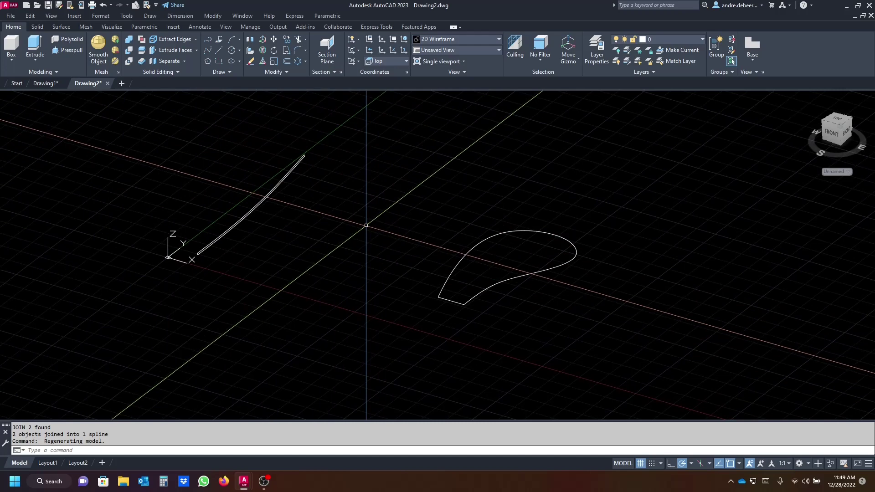
{"action": "left_click", "coordinate": [33, 49]}
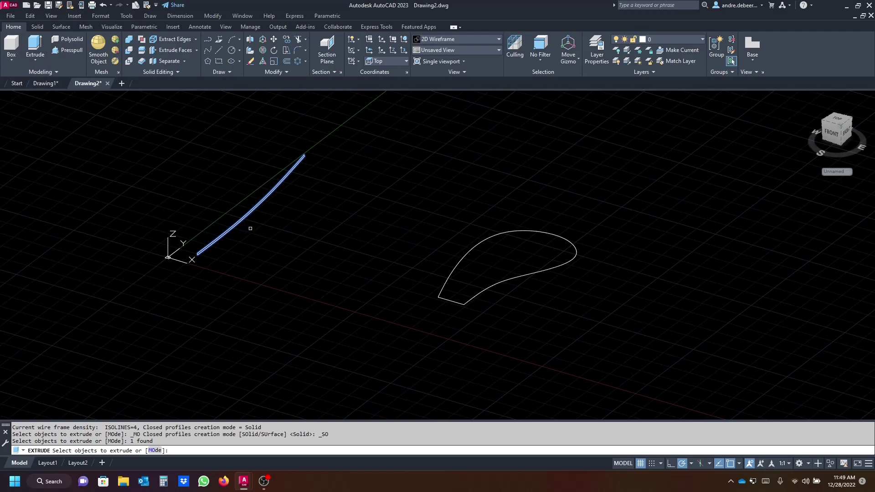
{"action": "key", "text": "Return"}
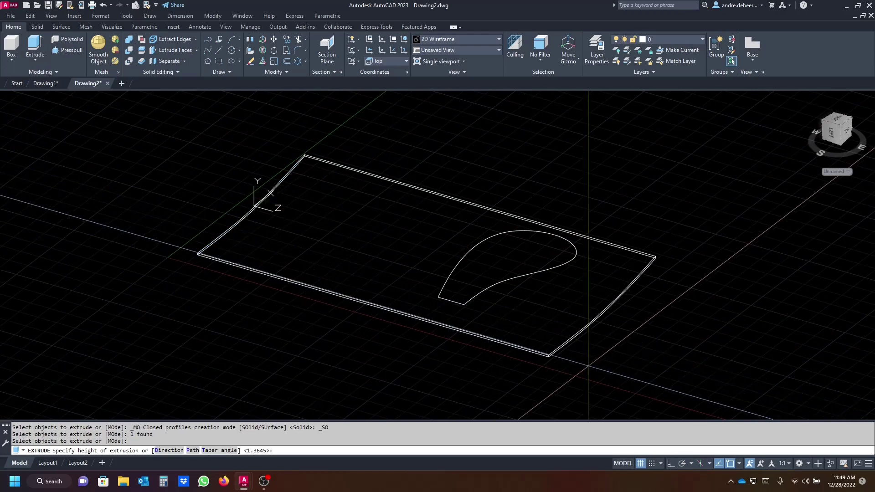
{"action": "key", "text": "Escape"}
{"action": "right_click", "coordinate": [720, 206]}
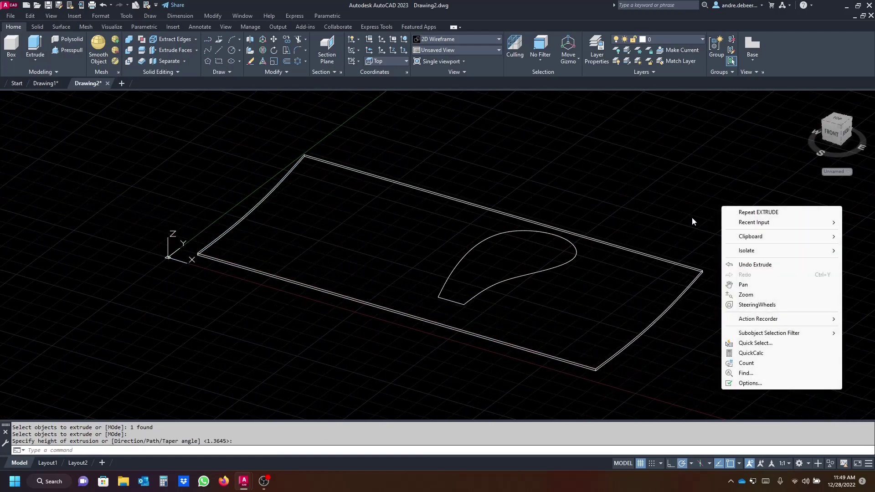
{"action": "left_click", "coordinate": [637, 162]}
{"action": "left_click", "coordinate": [589, 151]}
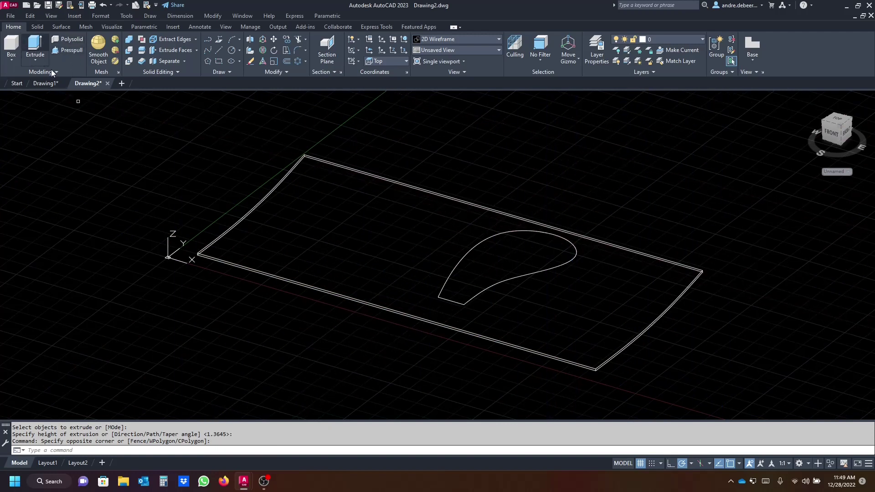
Extrude the closed blade outline downward so it passes completely through the curved sheet
{"action": "left_click", "coordinate": [538, 271]}
{"action": "key", "text": "Return"}
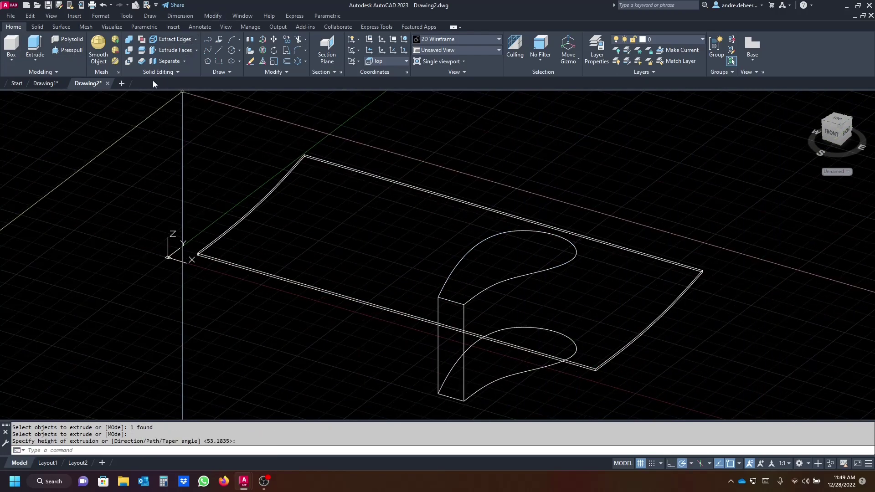
Try to intersect the extruded blade outline with the curved sheet
{"action": "left_click", "coordinate": [129, 62]}
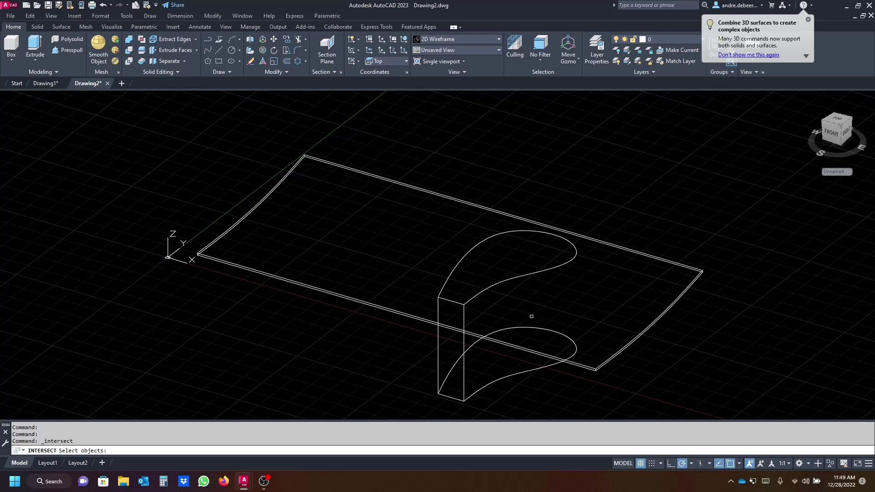
{"action": "left_click", "coordinate": [505, 280]}
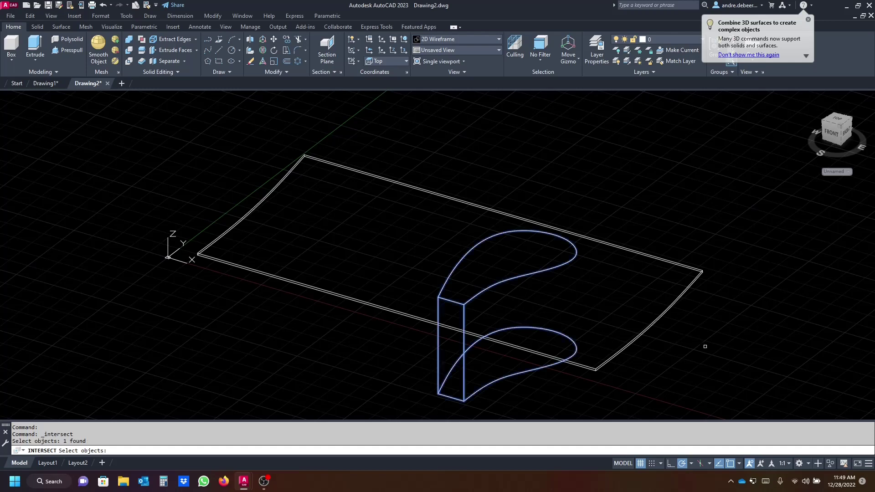
{"action": "key", "text": "Return"}
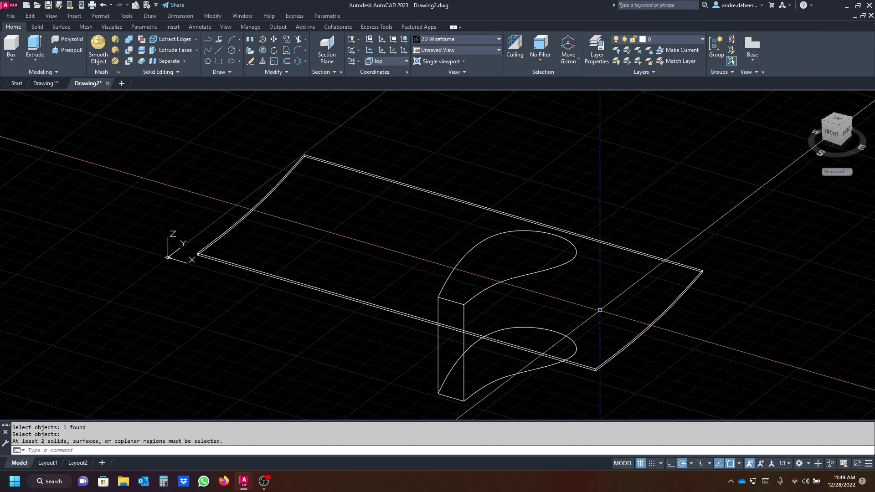
Intersect the extruded blade outline and the curved sheet to produce one thin curved blade solid
{"action": "key", "text": "Return"}
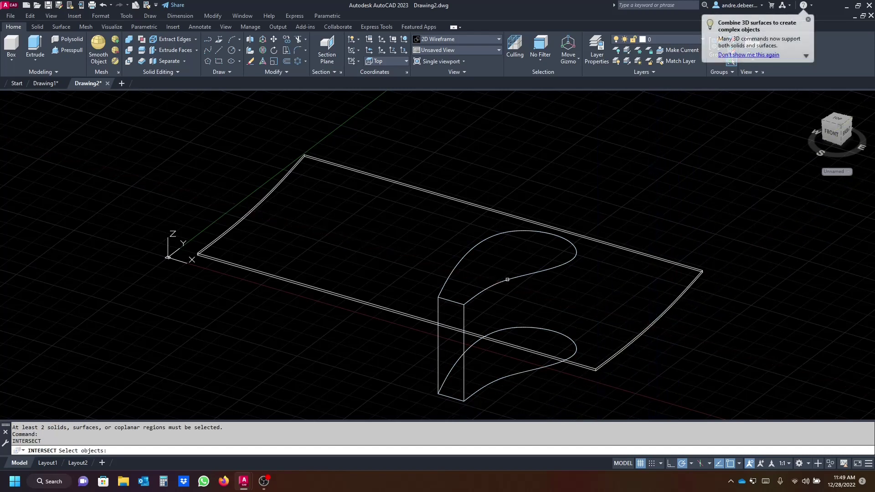
{"action": "left_click", "coordinate": [657, 318]}
{"action": "key", "text": "Return"}
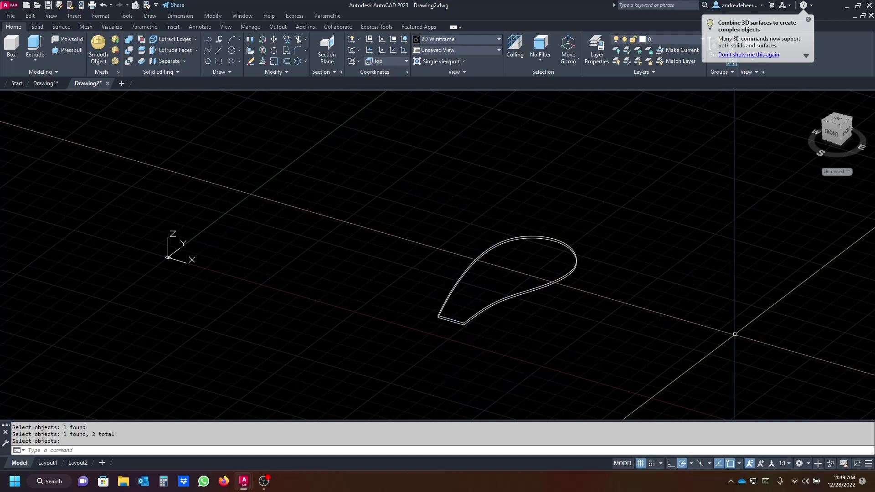
Draw a short straight reference line along the Y direction in the empty space beyond the blade's rounded tip
{"action": "middle_click_drag", "start_coordinate": [734, 334], "coordinate": [568, 341], "text": "shift"}
{"action": "type", "text": "l"}
{"action": "key", "text": "Return"}
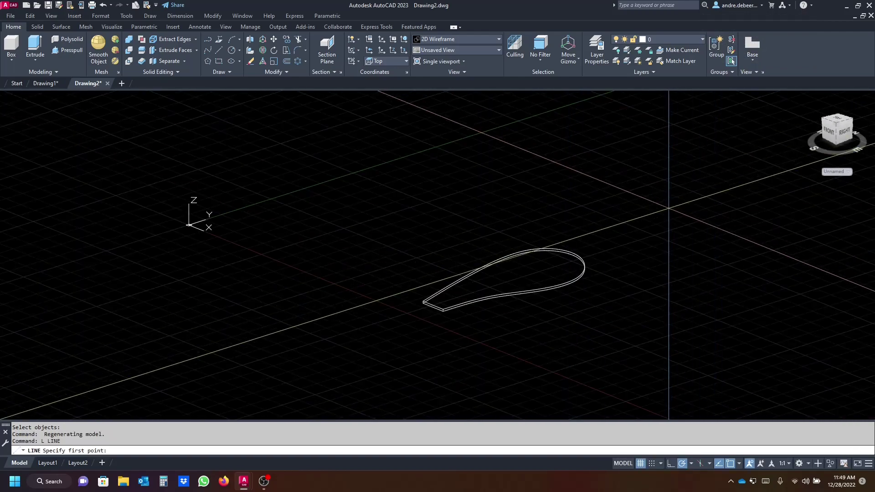
{"action": "left_click", "coordinate": [669, 208]}
{"action": "left_click", "coordinate": [622, 223]}
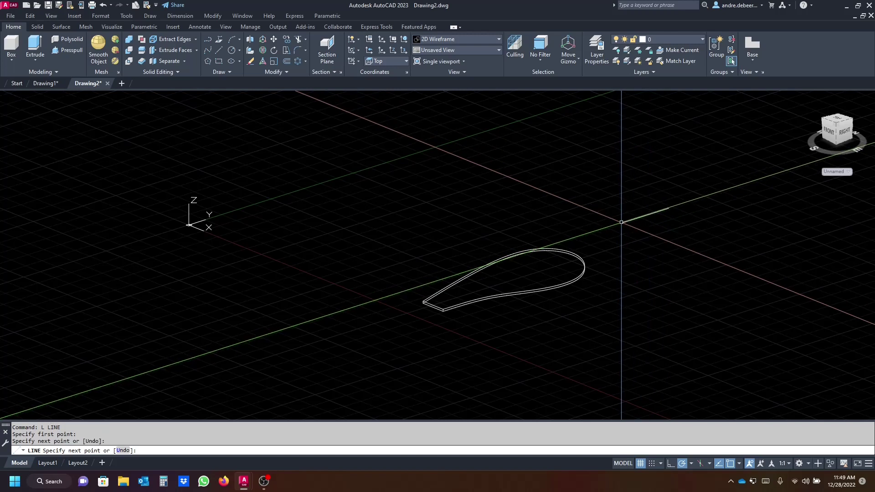
{"action": "key", "text": "Return"}
Move the blade by the midpoint of its root edge onto the far end of the reference line, and erase that line
{"action": "left_click", "coordinate": [497, 352]}
{"action": "left_click", "coordinate": [467, 268]}
{"action": "middle_click_drag", "start_coordinate": [427, 321], "coordinate": [470, 346]}
{"action": "type", "text": "m"}
{"action": "key", "text": "Return"}
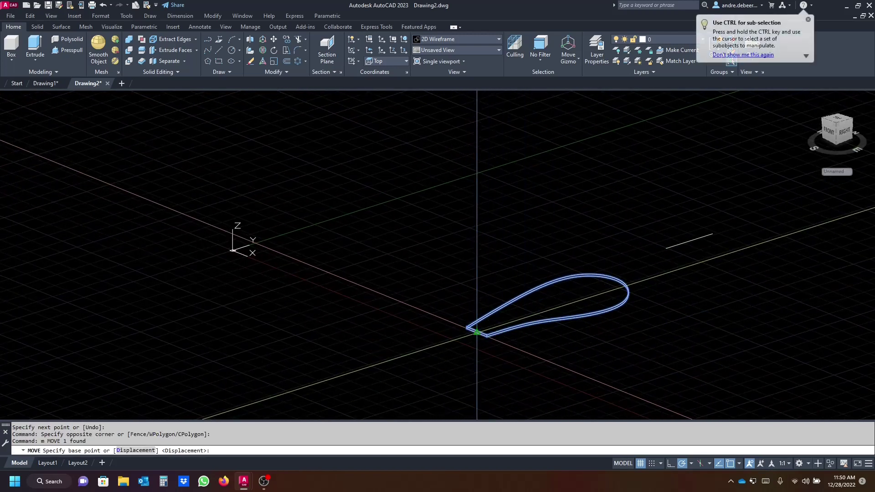
{"action": "left_click", "coordinate": [477, 332]}
{"action": "left_click", "coordinate": [713, 233]}
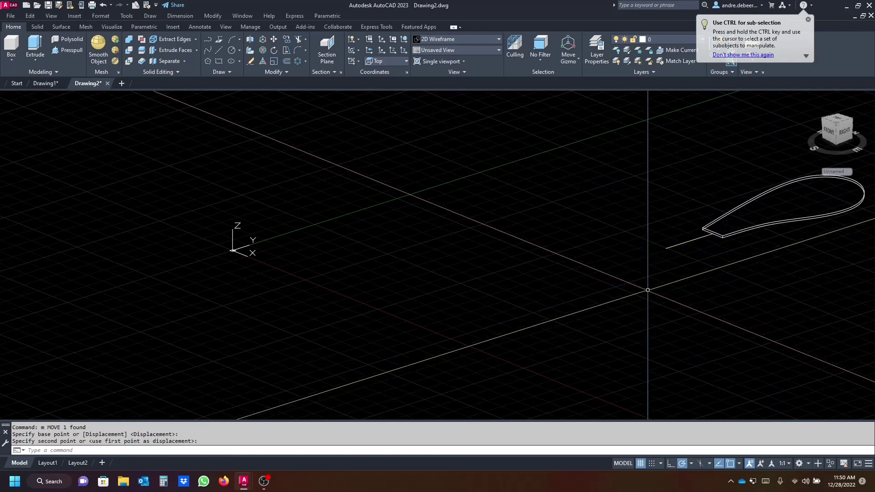
{"action": "left_click", "coordinate": [680, 263]}
{"action": "left_click", "coordinate": [672, 244]}
Draw a hub circle centred in line below the blade's root, with its radius reaching the root edge's midpoint
{"action": "middle_click_drag", "start_coordinate": [672, 244], "coordinate": [593, 325]}
{"action": "type", "text": "c"}
{"action": "key", "text": "Return"}
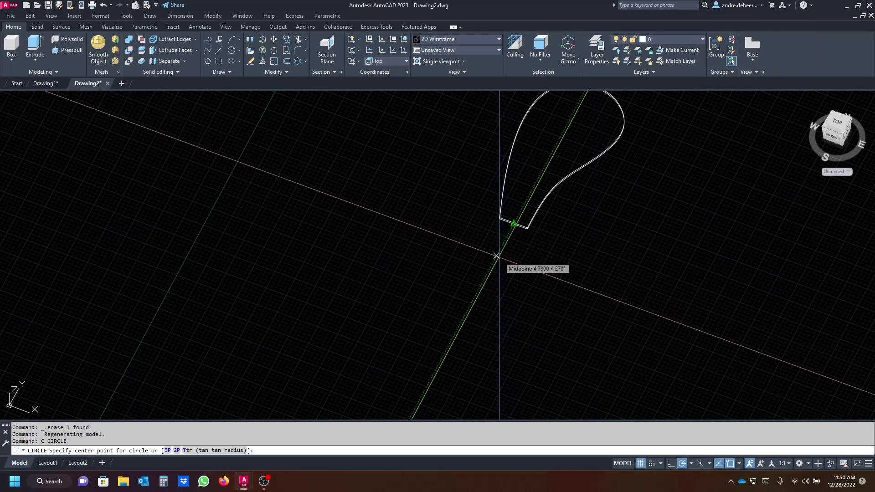
{"action": "left_click", "coordinate": [494, 260]}
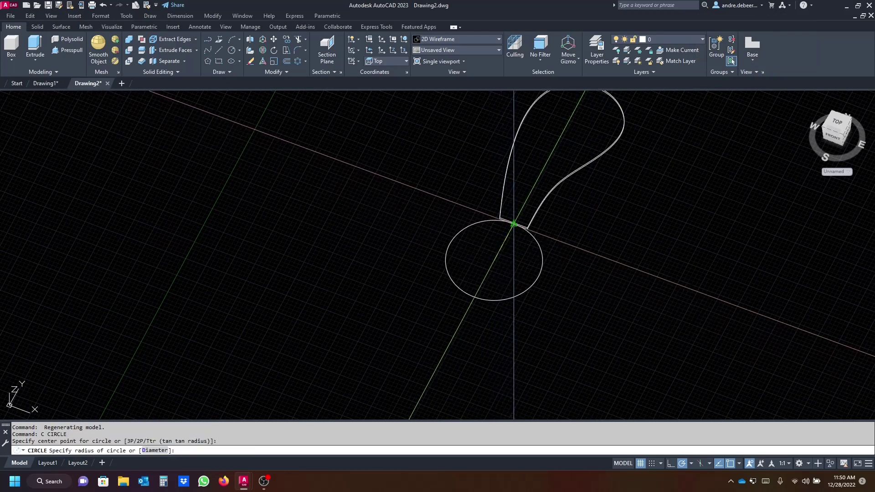
{"action": "left_click", "coordinate": [513, 224]}
In the top view, move the hub circle slightly toward the blade so its edge overlaps the blade's root
{"action": "middle_click_drag", "start_coordinate": [595, 297], "coordinate": [562, 351]}
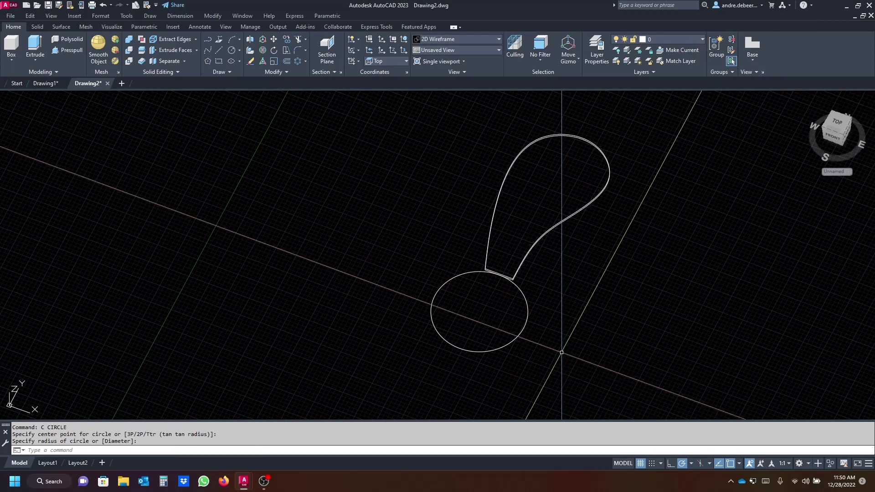
{"action": "left_click", "coordinate": [833, 125]}
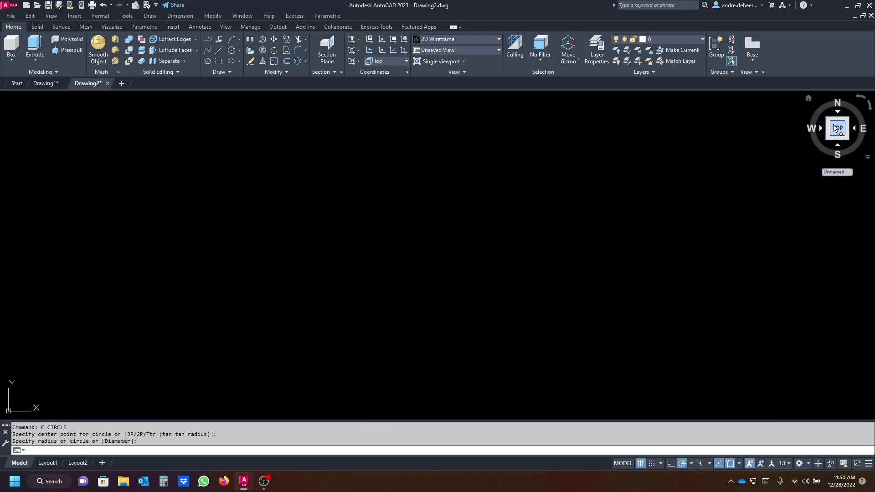
{"action": "left_click", "coordinate": [574, 331]}
{"action": "left_click", "coordinate": [507, 311]}
{"action": "middle_click_drag", "start_coordinate": [518, 308], "coordinate": [499, 340]}
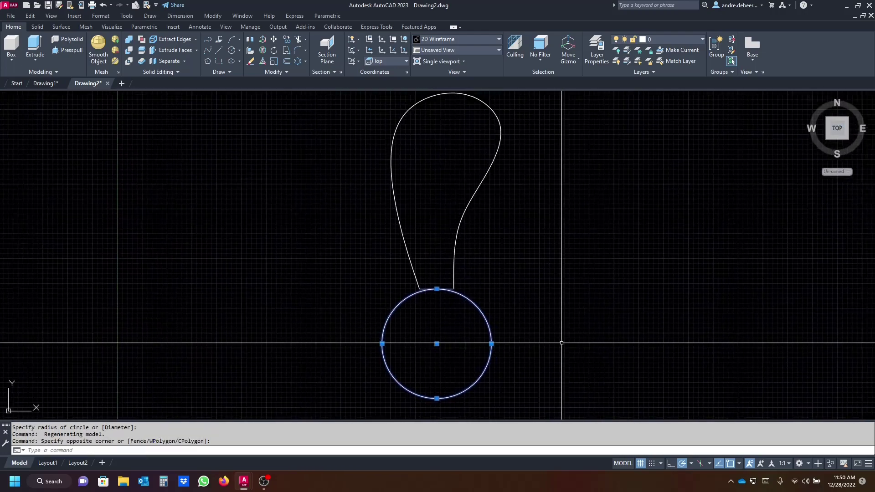
{"action": "type", "text": "m"}
{"action": "key", "text": "Return"}
{"action": "left_click", "coordinate": [620, 339]}
{"action": "left_click", "coordinate": [620, 333]}
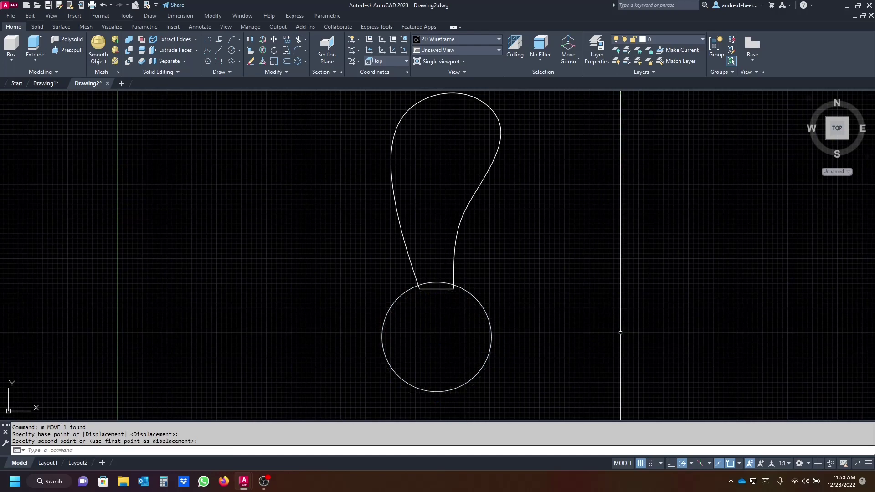
Create a polar array of the blade around the centre of the hub circle
{"action": "scroll", "coordinate": [421, 288], "scroll_direction": "up", "scroll_amount": 10}
{"action": "scroll", "coordinate": [491, 317], "scroll_direction": "down", "scroll_amount": 8}
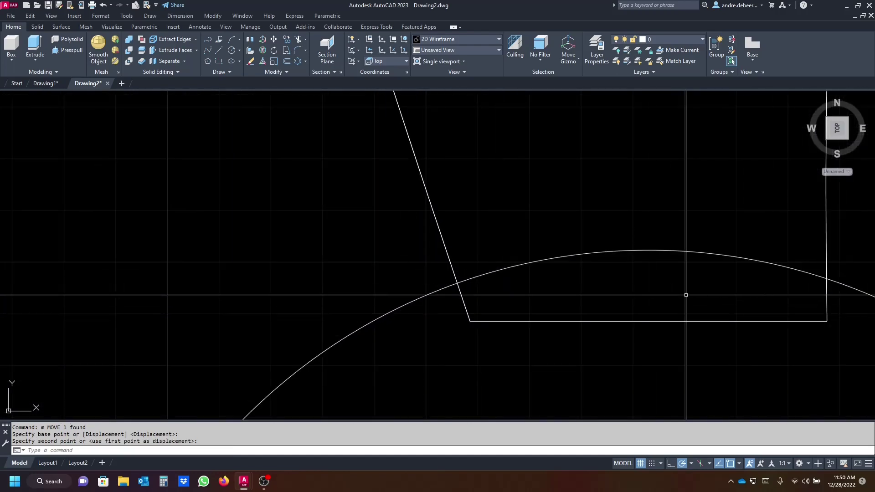
{"action": "left_click", "coordinate": [565, 195]}
{"action": "left_click", "coordinate": [445, 182]}
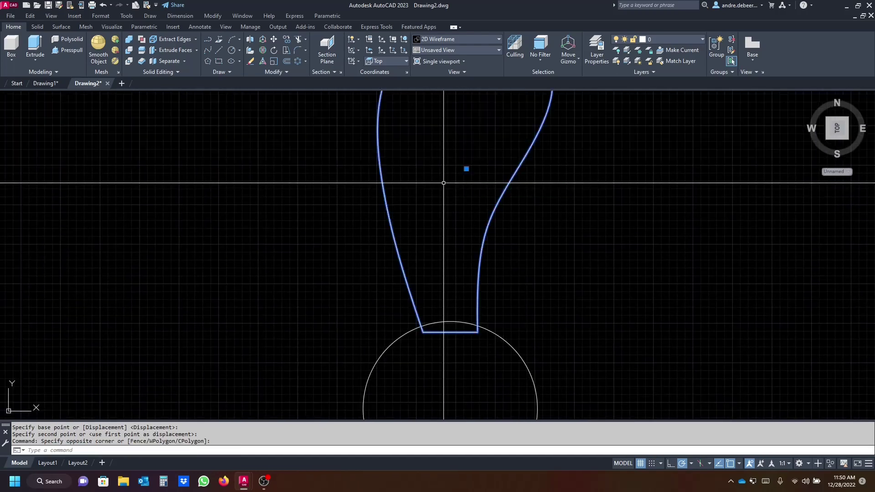
{"action": "scroll", "coordinate": [383, 176], "scroll_direction": "down", "scroll_amount": 4}
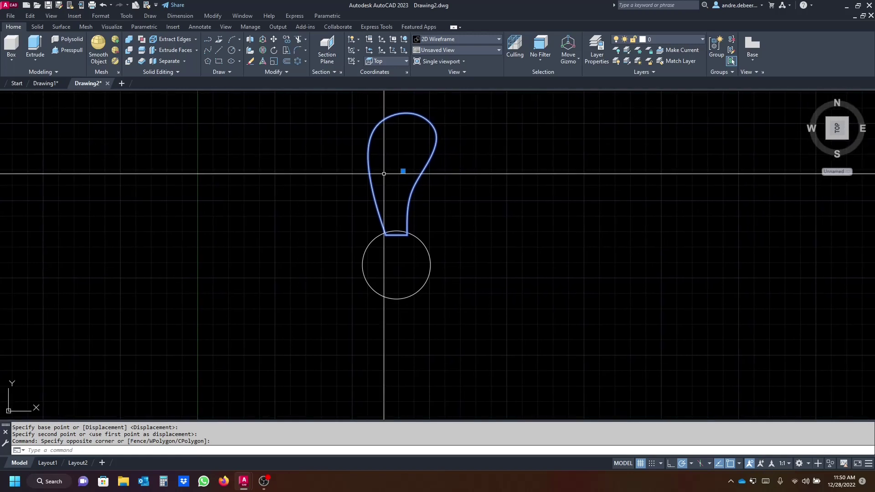
{"action": "left_click", "coordinate": [307, 63]}
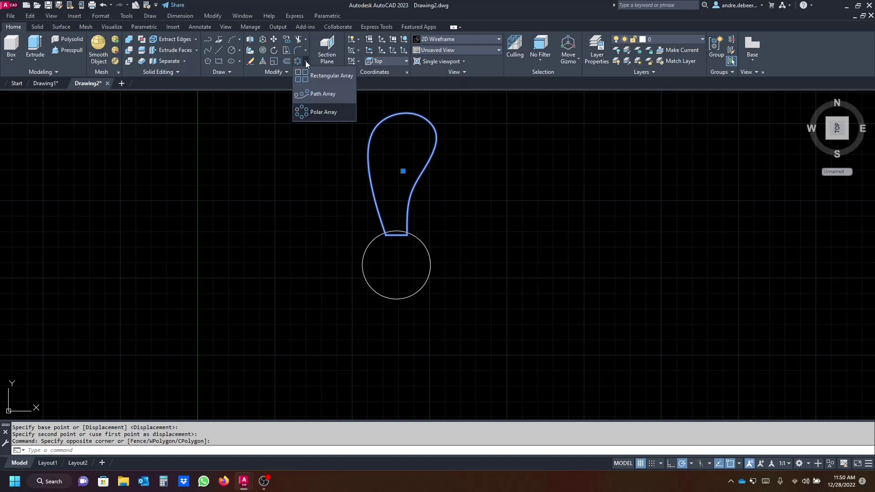
{"action": "left_click", "coordinate": [316, 112]}
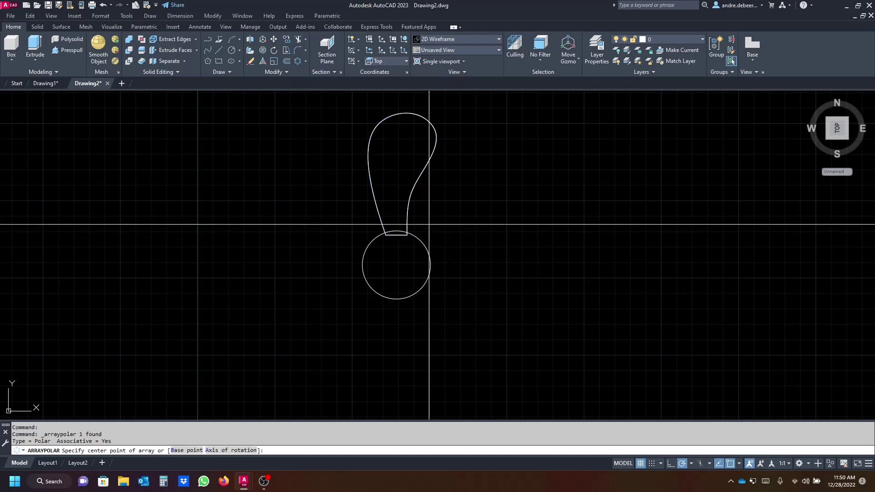
{"action": "left_click", "coordinate": [396, 264]}
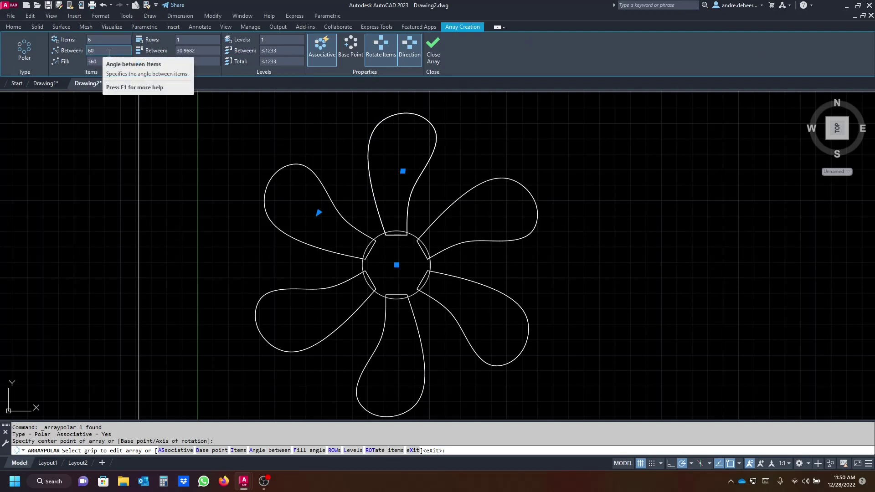
Set the polar array to 7 items and finish the array
{"action": "left_click", "coordinate": [96, 40]}
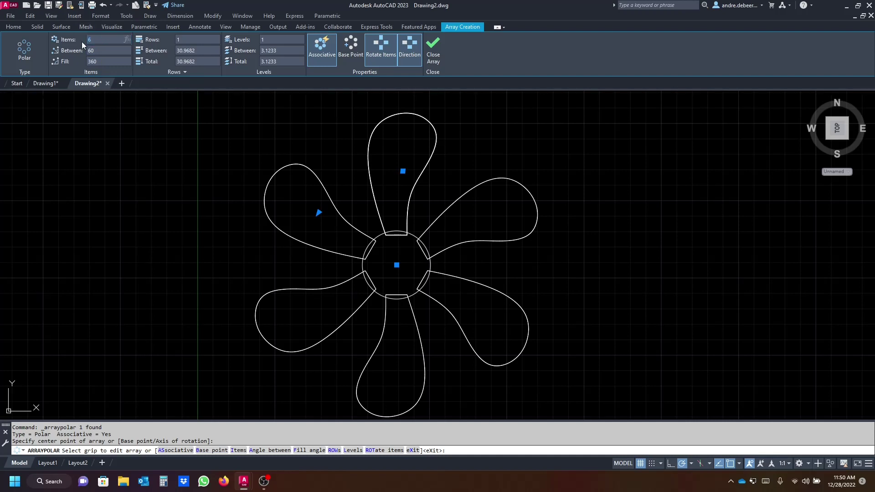
{"action": "type", "text": "7"}
{"action": "key", "text": "Return"}
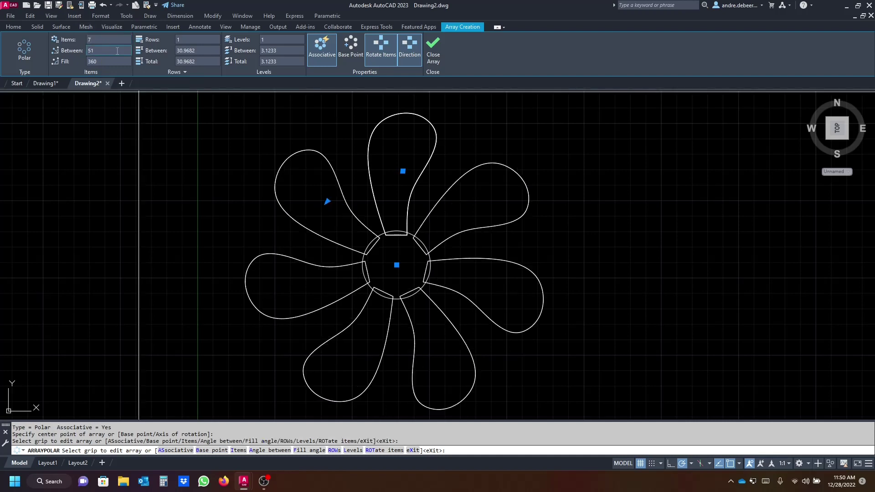
{"action": "left_click", "coordinate": [433, 50]}
{"action": "mouse_move", "coordinate": [562, 271]}
{"action": "middle_mouse_down"}
{"action": "mouse_move", "coordinate": [552, 264]}
{"action": "mouse_move", "coordinate": [541, 315]}
{"action": "mouse_move", "coordinate": [531, 293]}
{"action": "mouse_move", "coordinate": [532, 230]}
{"action": "middle_mouse_up"}
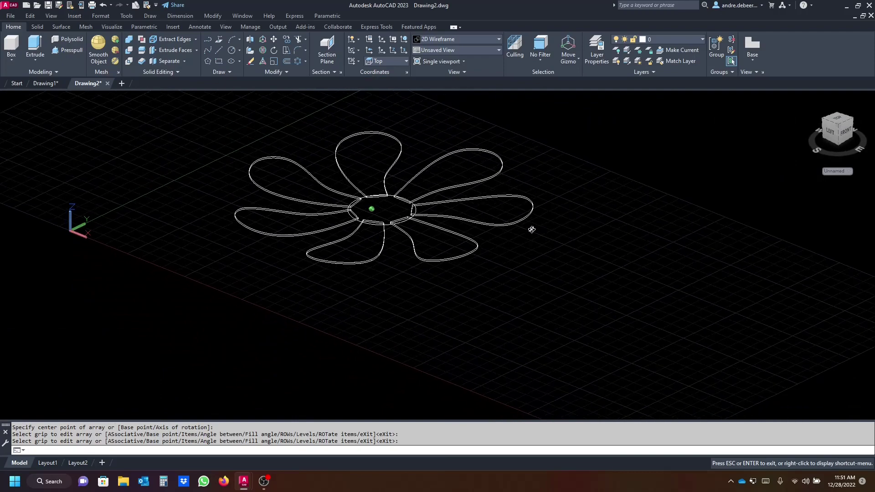
{"action": "scroll", "coordinate": [373, 175], "scroll_direction": "up", "scroll_amount": 10}
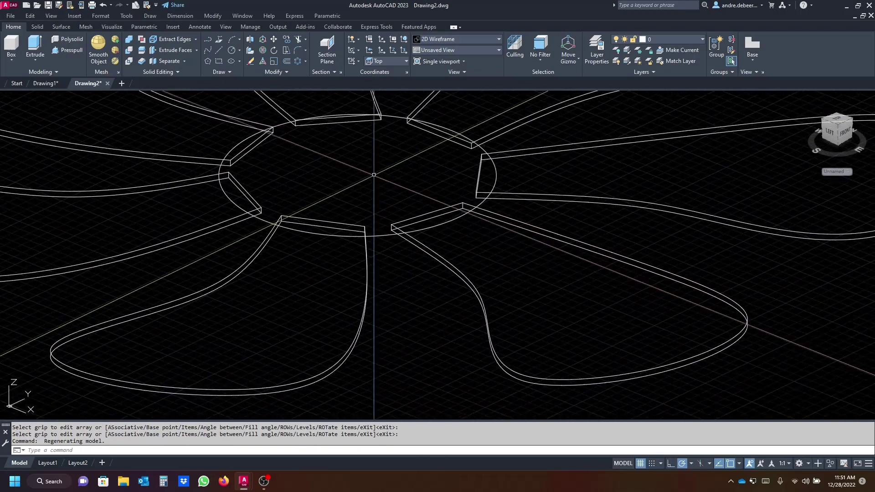
Extrude the hub circle upward to a height of 3
{"action": "scroll", "coordinate": [373, 175], "scroll_direction": "down", "scroll_amount": 5}
{"action": "scroll", "coordinate": [392, 237], "scroll_direction": "up", "scroll_amount": 3}
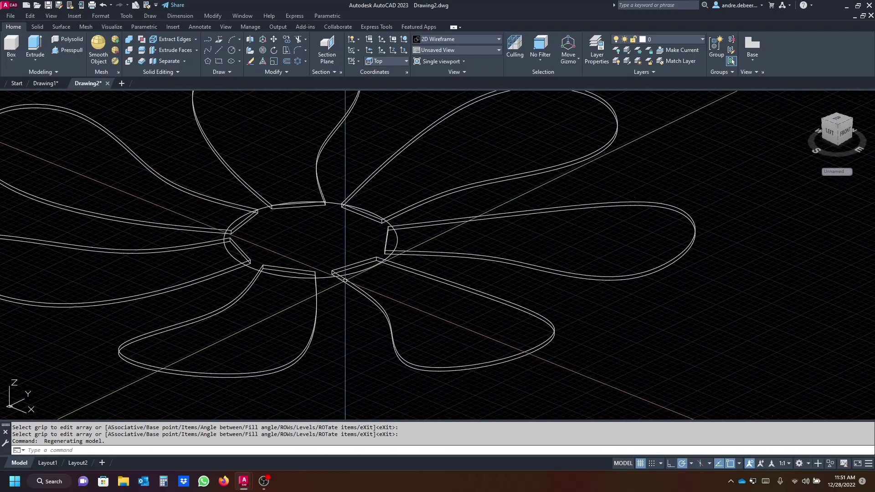
{"action": "left_click", "coordinate": [37, 45]}
{"action": "left_click", "coordinate": [338, 204]}
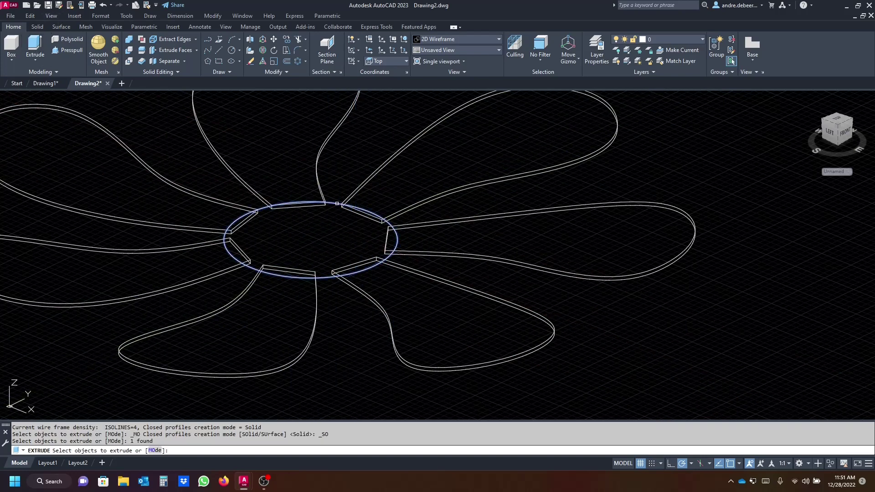
{"action": "key", "text": "Return"}
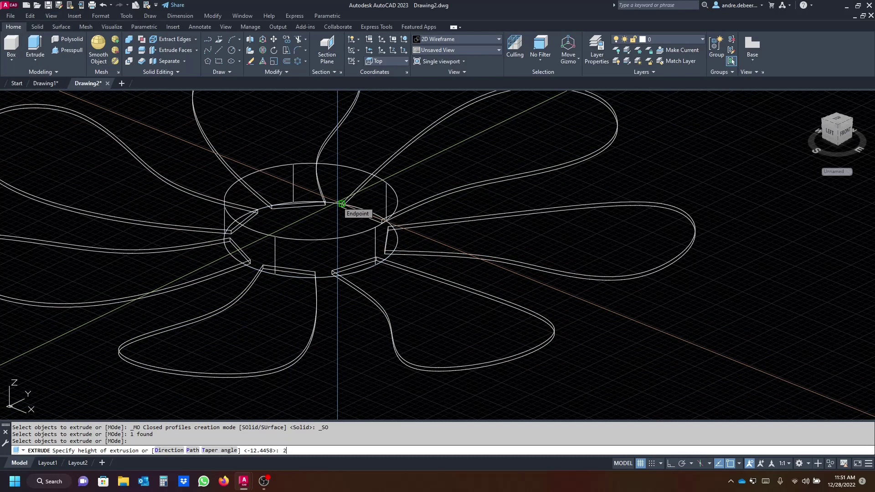
{"action": "key", "text": "Return"}
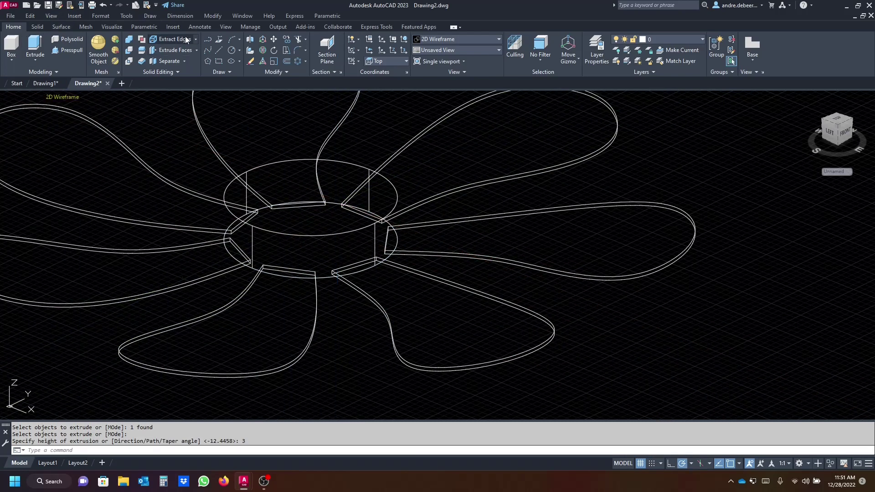
Fillet the top circular edge of the hub cylinder with a radius of 1
{"action": "left_click", "coordinate": [38, 26]}
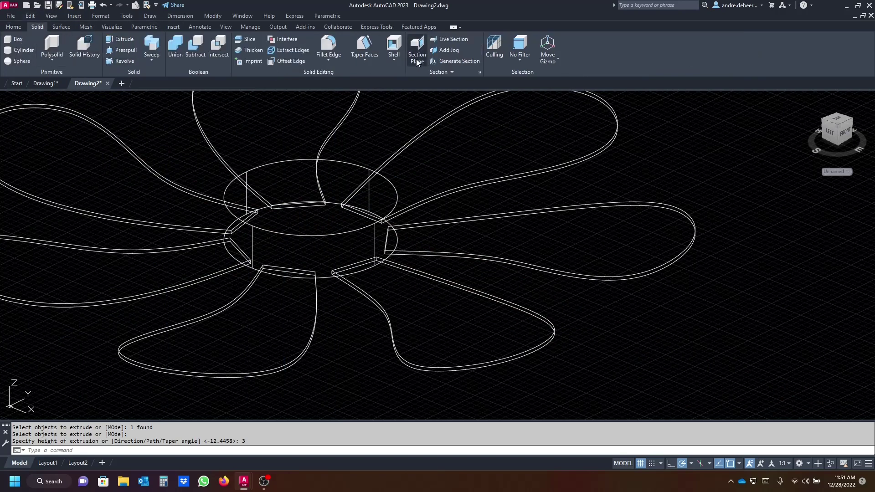
{"action": "left_click", "coordinate": [328, 47]}
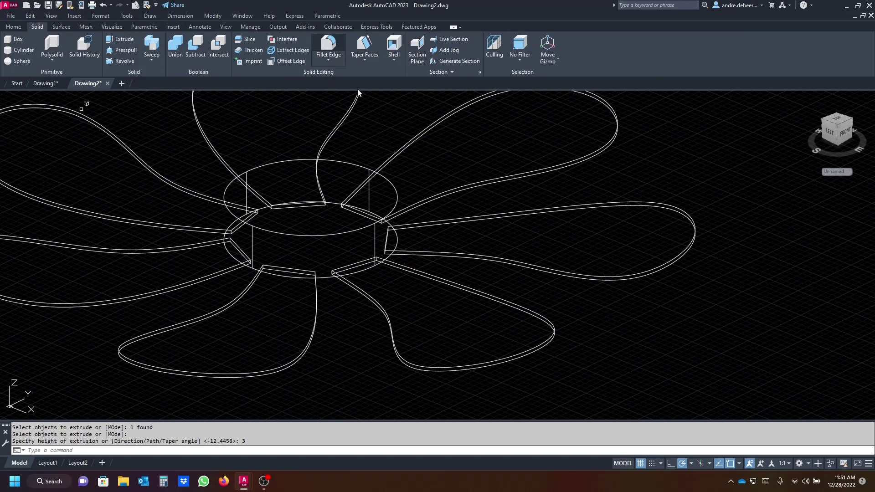
{"action": "left_click", "coordinate": [390, 180]}
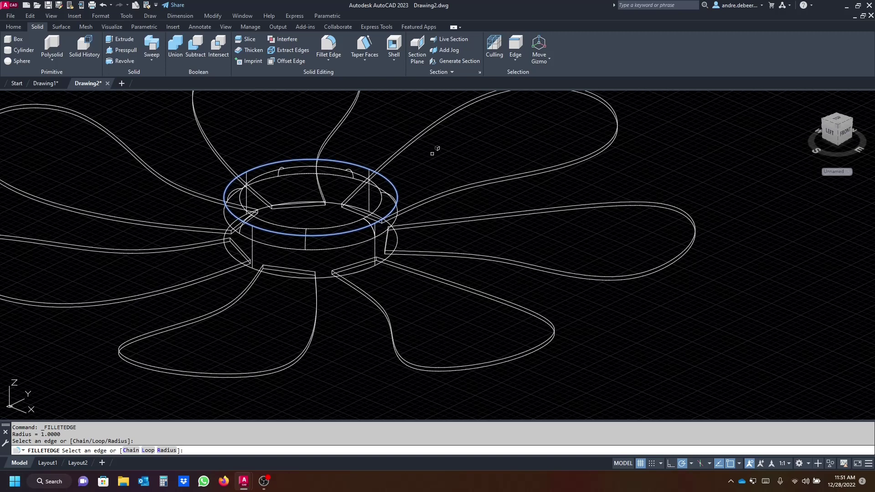
{"action": "left_click", "coordinate": [247, 172]}
{"action": "key", "text": "Return"}
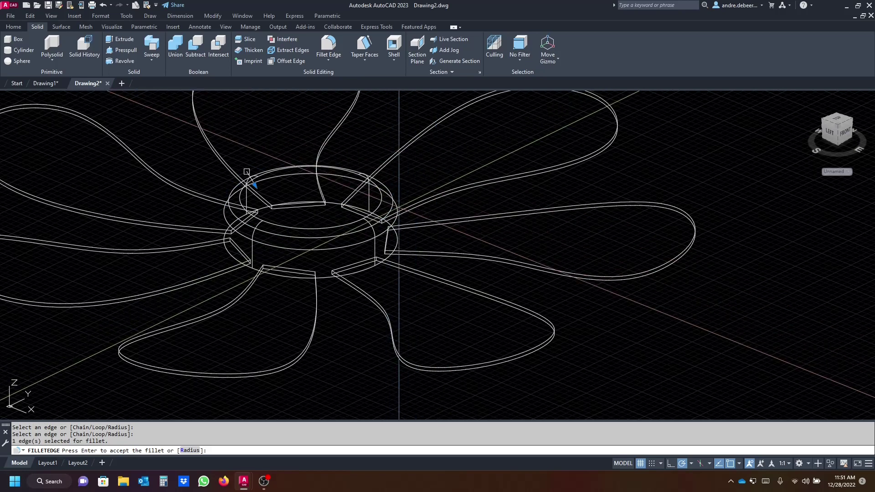
{"action": "key", "text": "Return"}
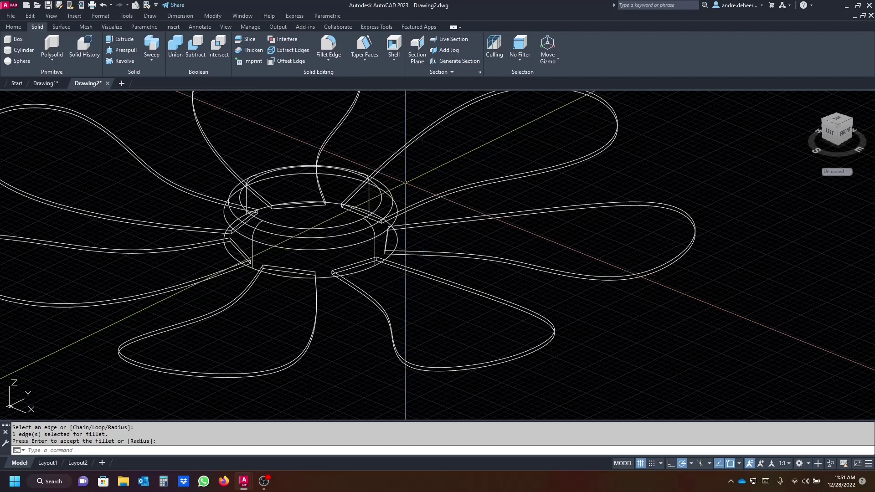
{"action": "key", "text": "Return"}
Move the blade array 0.1 upward along the Z axis
{"action": "left_click_drag", "start_coordinate": [584, 340], "coordinate": [524, 291]}
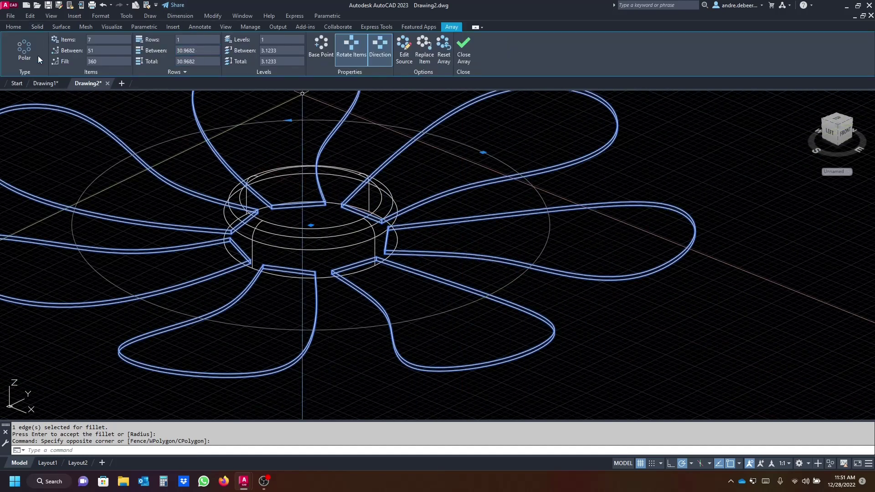
{"action": "left_click", "coordinate": [13, 26]}
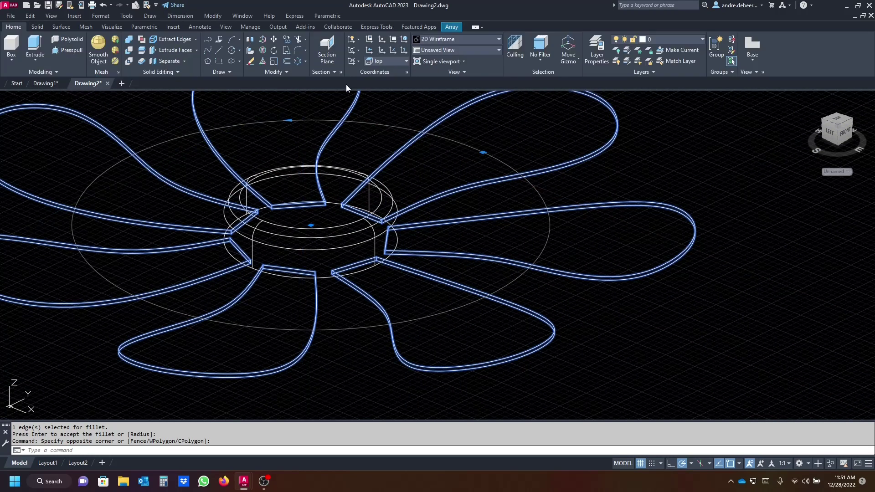
{"action": "left_click", "coordinate": [274, 39]}
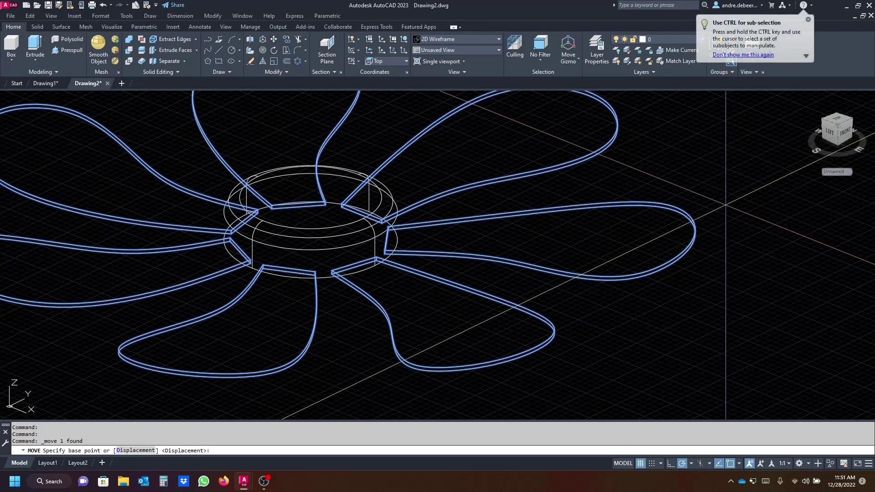
{"action": "left_click", "coordinate": [727, 205]}
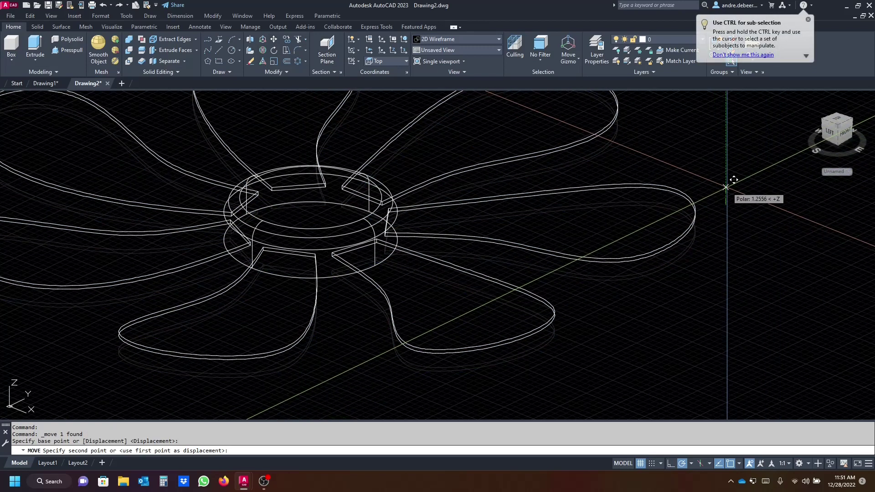
{"action": "type", "text": "0"}
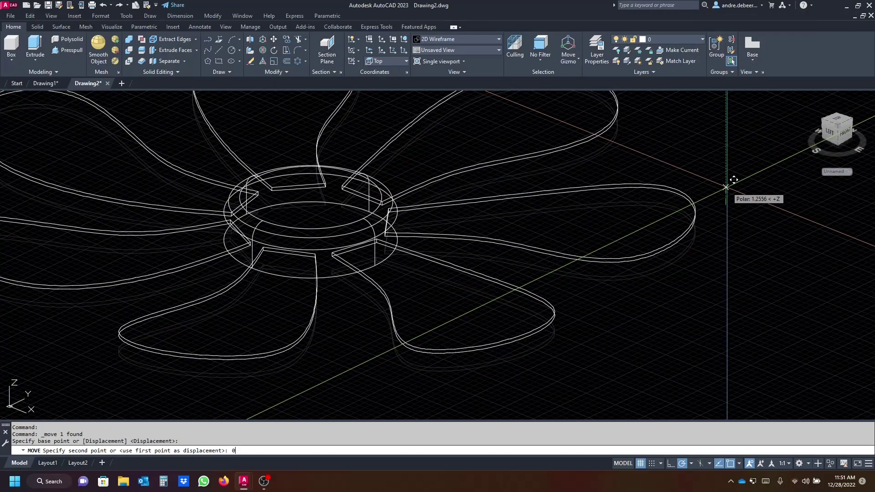
{"action": "type", "text": ".1"}
{"action": "key", "text": "Return"}
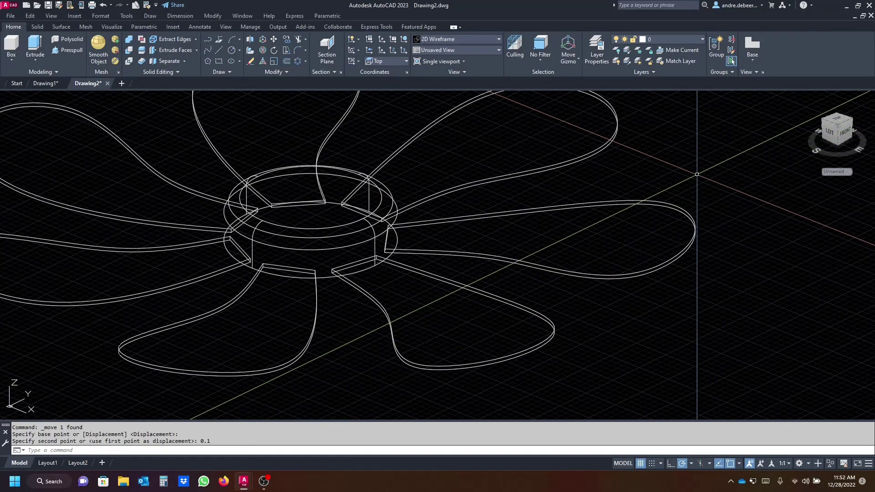
Explode the polar array into separate blade solids
{"action": "middle_click_drag", "start_coordinate": [688, 182], "coordinate": [670, 254], "text": "shift"}
{"action": "scroll", "coordinate": [511, 189], "scroll_direction": "down", "scroll_amount": 3}
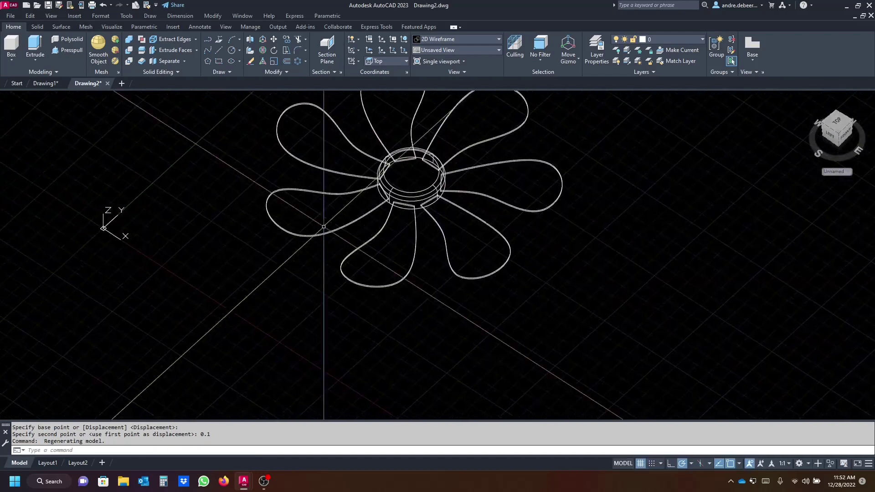
{"action": "left_click", "coordinate": [318, 254]}
{"action": "left_click", "coordinate": [294, 215]}
{"action": "type", "text": "x"}
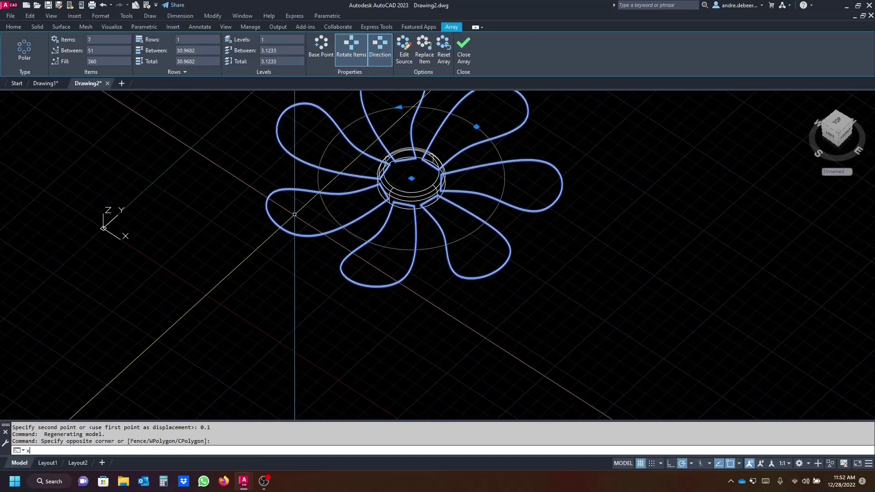
{"action": "key", "text": "Return"}
{"action": "left_click", "coordinate": [357, 229]}
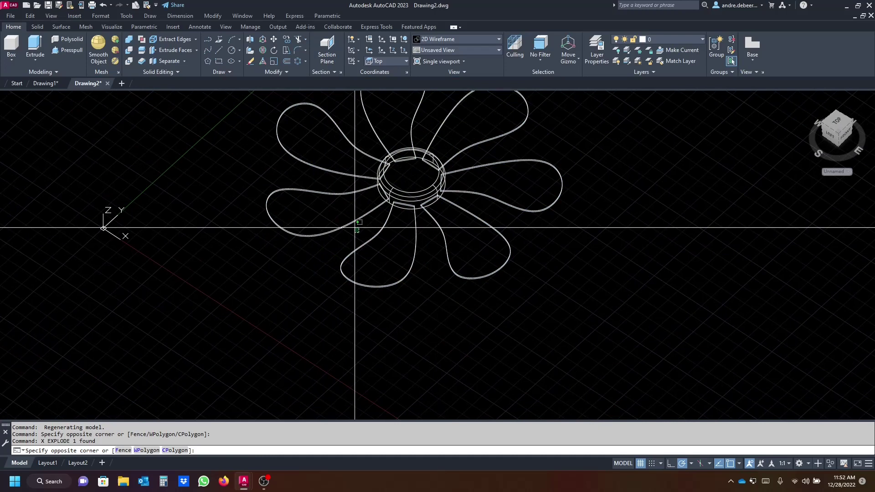
{"action": "left_click", "coordinate": [336, 148]}
{"action": "left_click", "coordinate": [592, 124]}
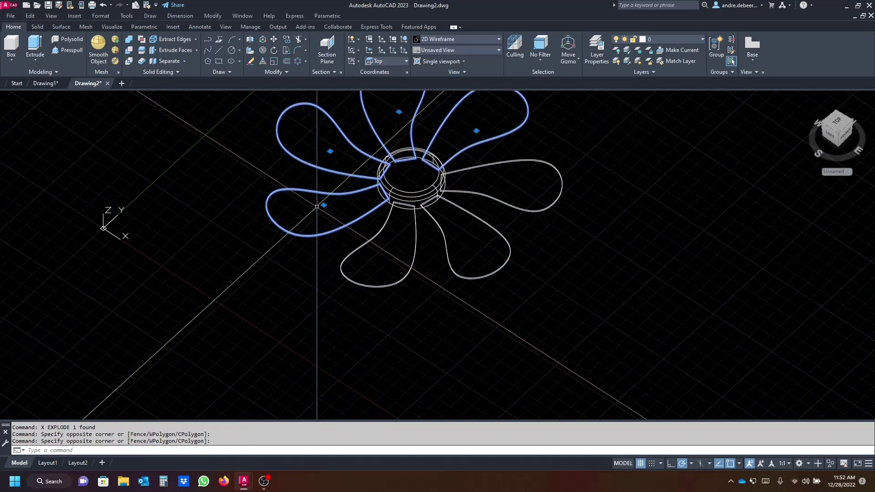
{"action": "left_click", "coordinate": [360, 278]}
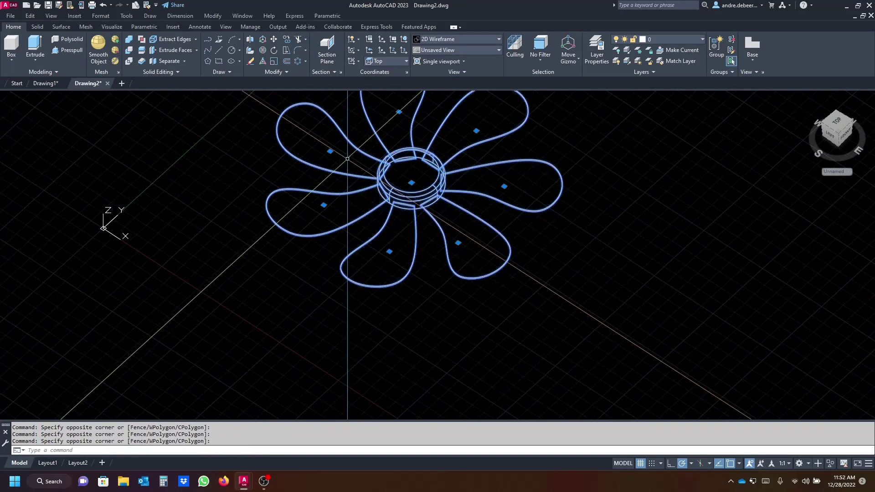
{"action": "left_click", "coordinate": [129, 39]}
{"action": "left_click", "coordinate": [627, 308]}
{"action": "left_click", "coordinate": [616, 321]}
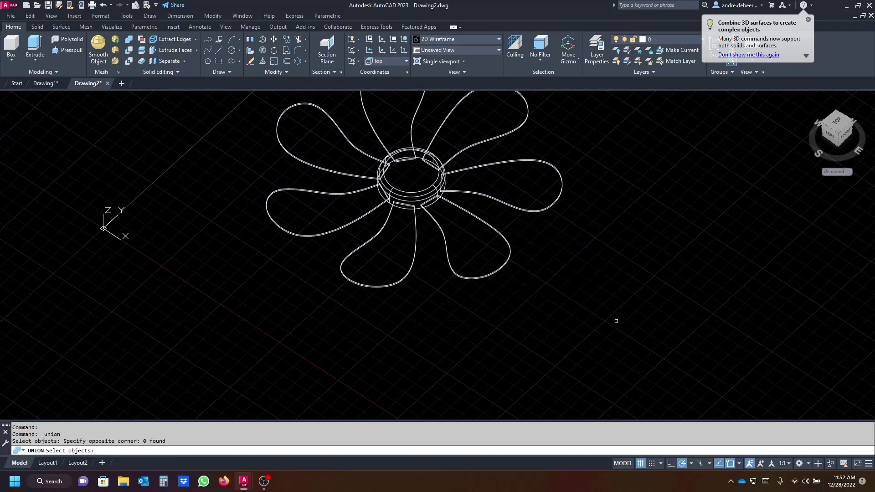
{"action": "key", "text": "Return"}
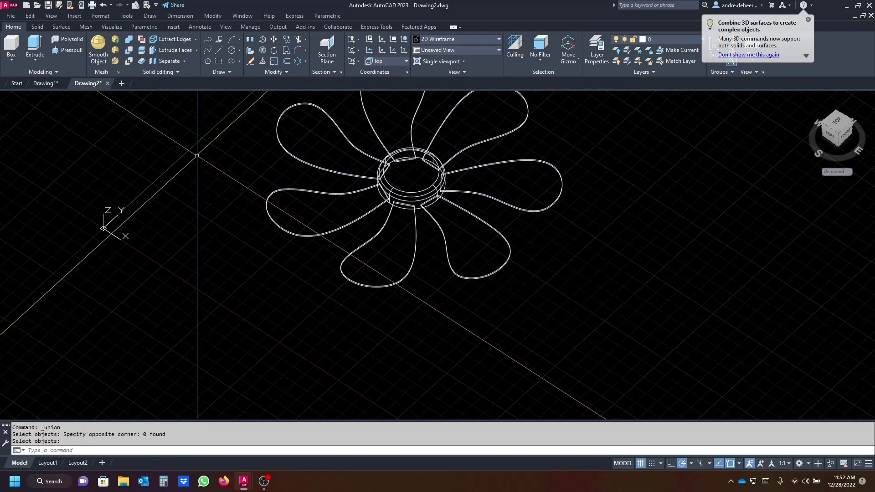
Union the seven blades and the hub into one solid, and check the joined result at the hub
{"action": "left_click", "coordinate": [131, 38]}
{"action": "left_click", "coordinate": [607, 259]}
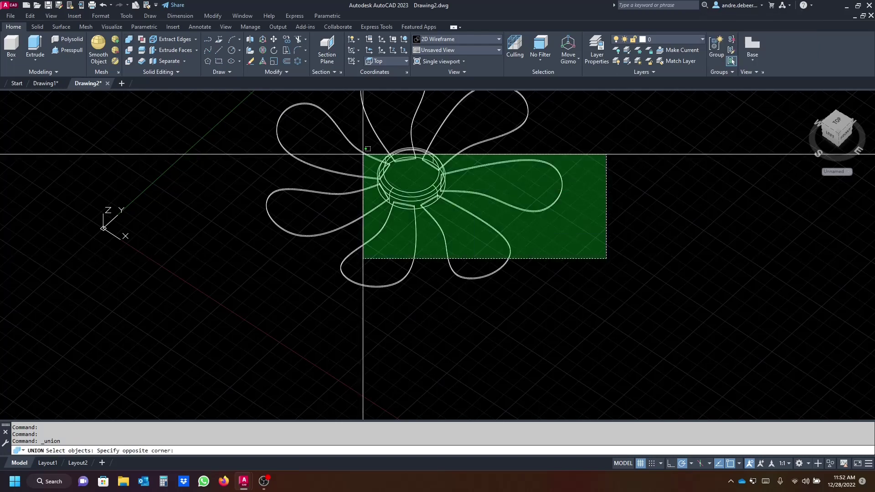
{"action": "left_click", "coordinate": [319, 124]}
{"action": "key", "text": "Return"}
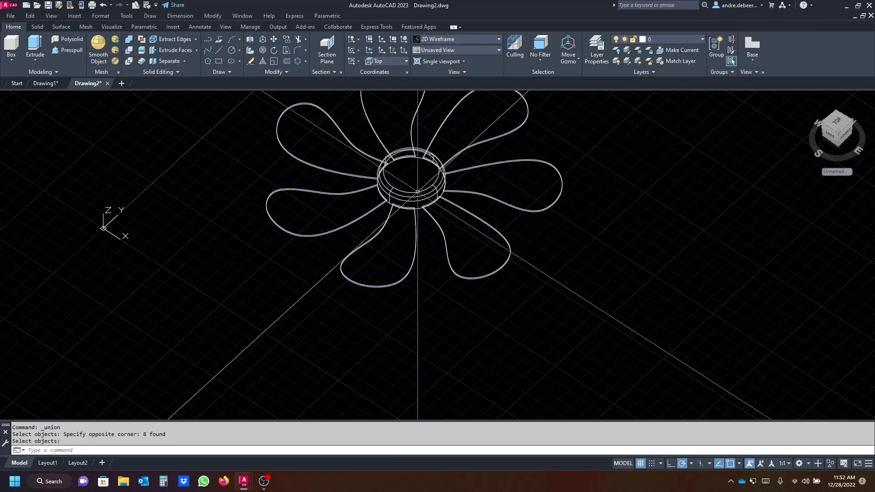
{"action": "scroll", "coordinate": [391, 173], "scroll_direction": "up", "scroll_amount": 5}
{"action": "scroll", "coordinate": [391, 173], "scroll_direction": "down", "scroll_amount": 4}
{"action": "middle_click_drag", "start_coordinate": [555, 291], "coordinate": [504, 269]}
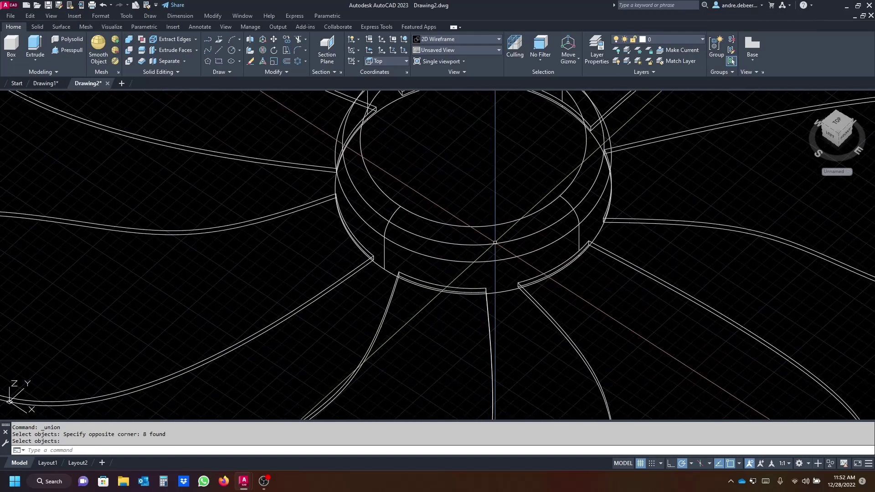
{"action": "left_click", "coordinate": [493, 245]}
{"action": "scroll", "coordinate": [493, 244], "scroll_direction": "down", "scroll_amount": 6}
{"action": "scroll", "coordinate": [583, 255], "scroll_direction": "up", "scroll_amount": 1}
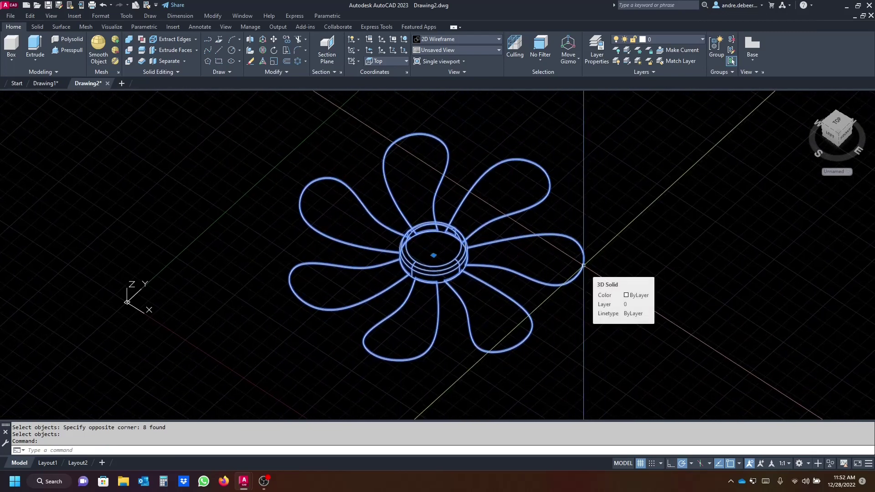
Display the fan in the Realistic visual style and view it straight from the top
{"action": "left_click", "coordinate": [474, 40]}
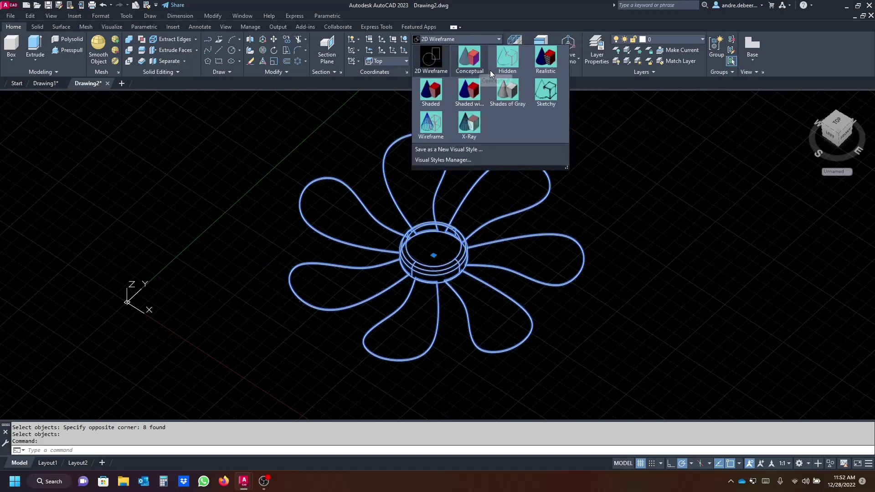
{"action": "left_click", "coordinate": [544, 59]}
{"action": "mouse_move", "coordinate": [559, 314]}
{"action": "middle_mouse_down", "text": "shift"}
{"action": "mouse_move", "coordinate": [527, 327]}
{"action": "mouse_move", "coordinate": [465, 281]}
{"action": "mouse_move", "coordinate": [500, 324]}
{"action": "mouse_move", "coordinate": [580, 289]}
{"action": "mouse_move", "coordinate": [580, 175]}
{"action": "mouse_move", "coordinate": [535, 372]}
{"action": "middle_mouse_up", "text": "shift"}
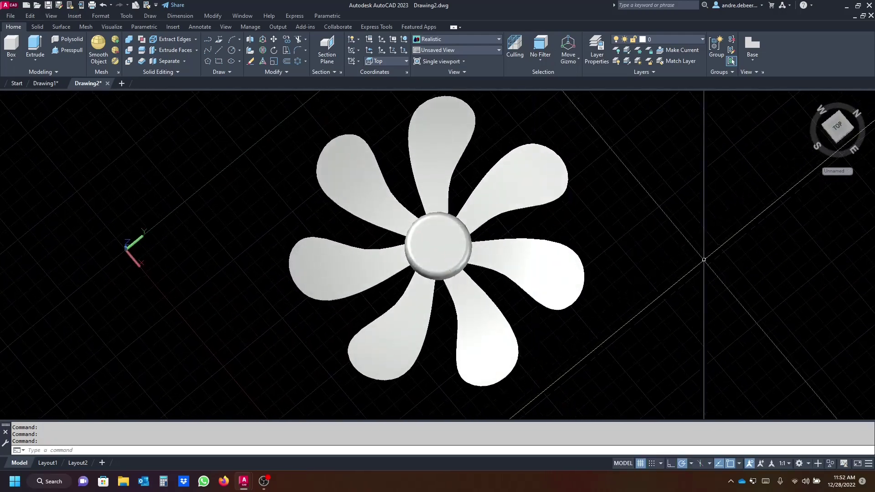
{"action": "left_click", "coordinate": [832, 144]}
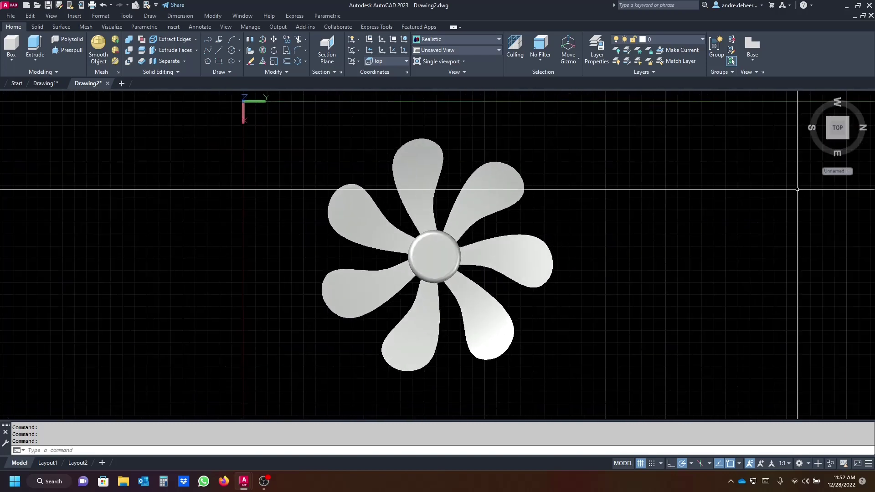